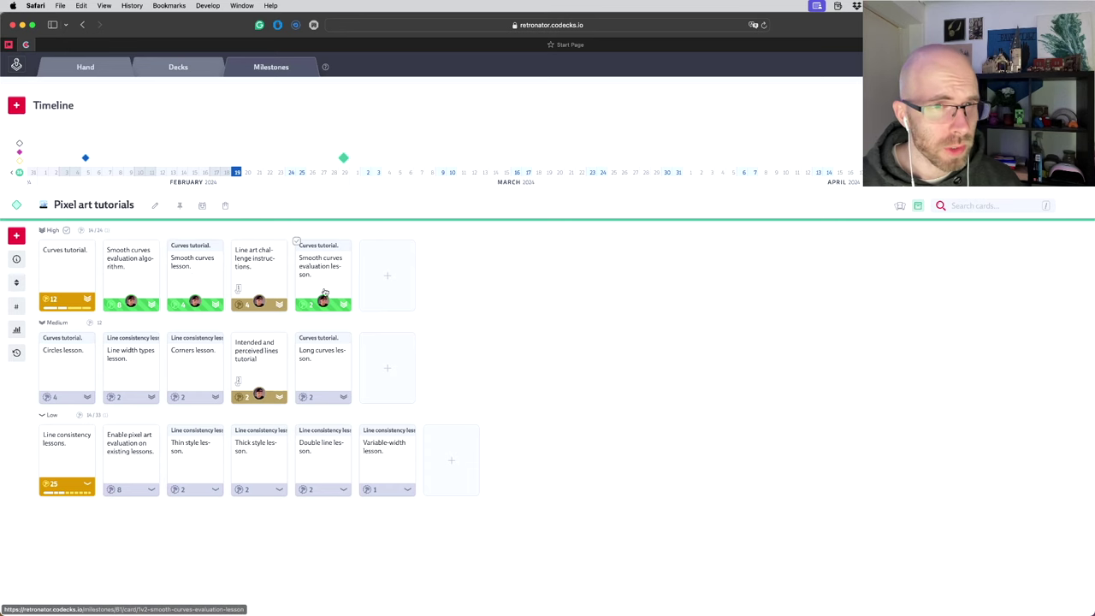
# - View the details of the Smooth curves and Smooth curves evaluation lesson cards in Codecks
pyautogui.click(196, 270)
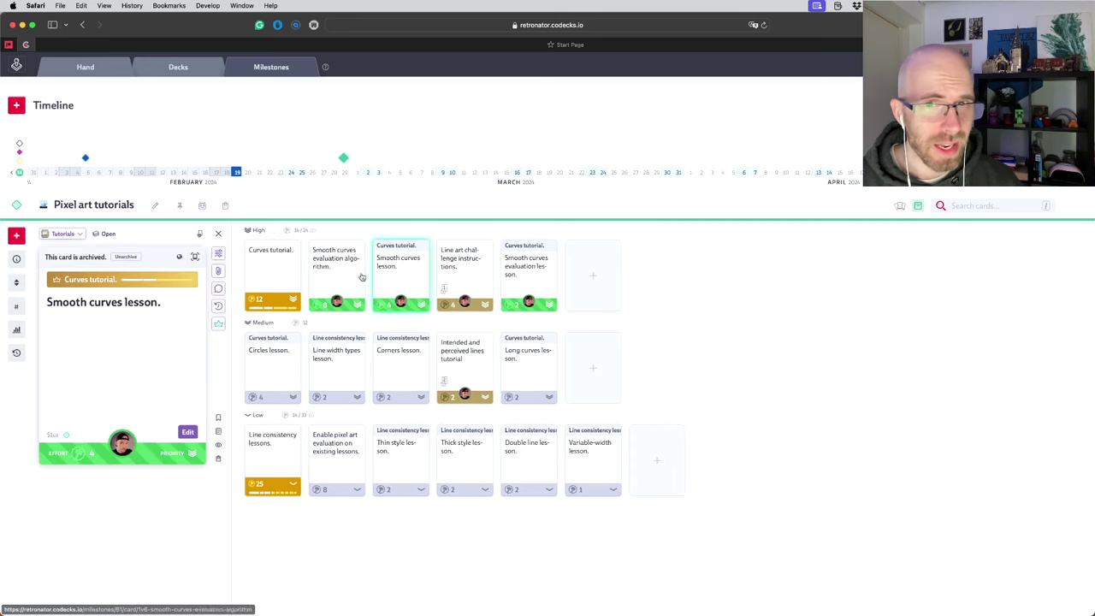
pyautogui.click(518, 271)
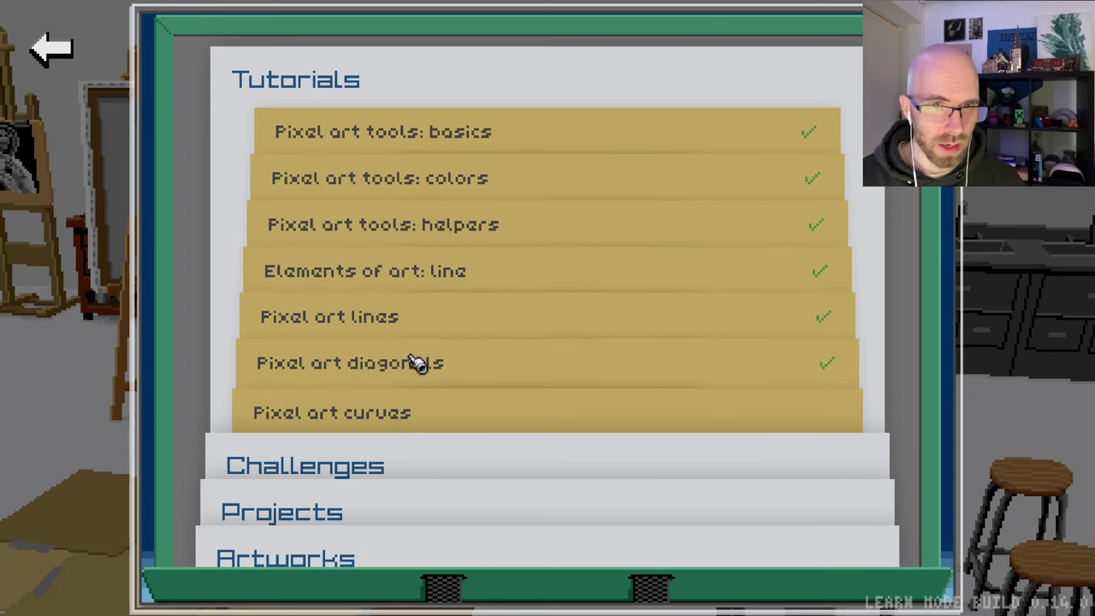
# - Start the Smooth curves lesson from the Pixel art curves tutorial
pyautogui.click(410, 416)
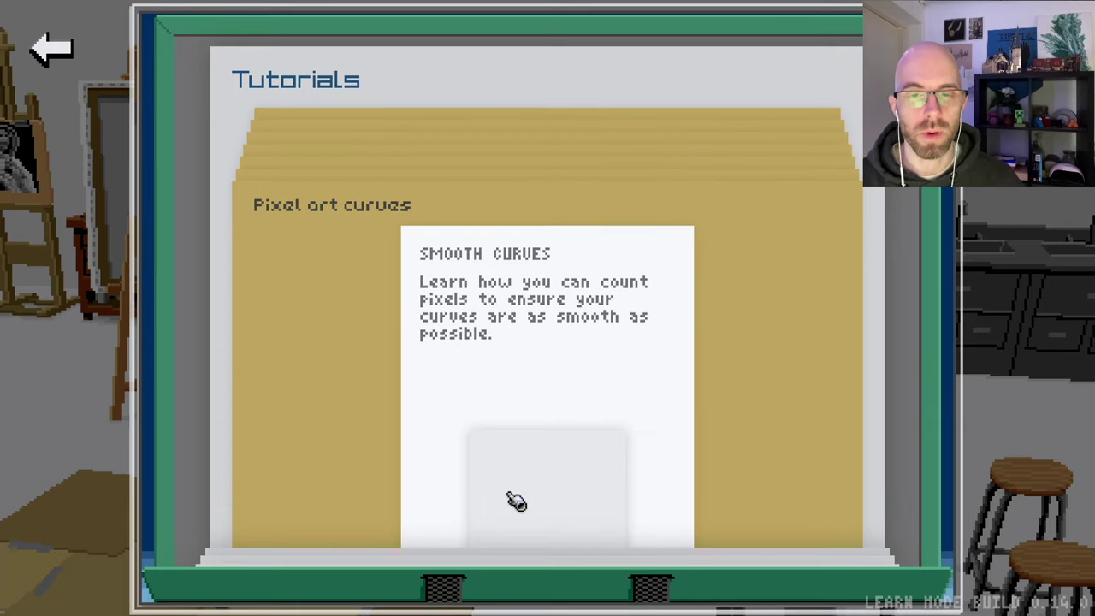
pyautogui.click(530, 503)
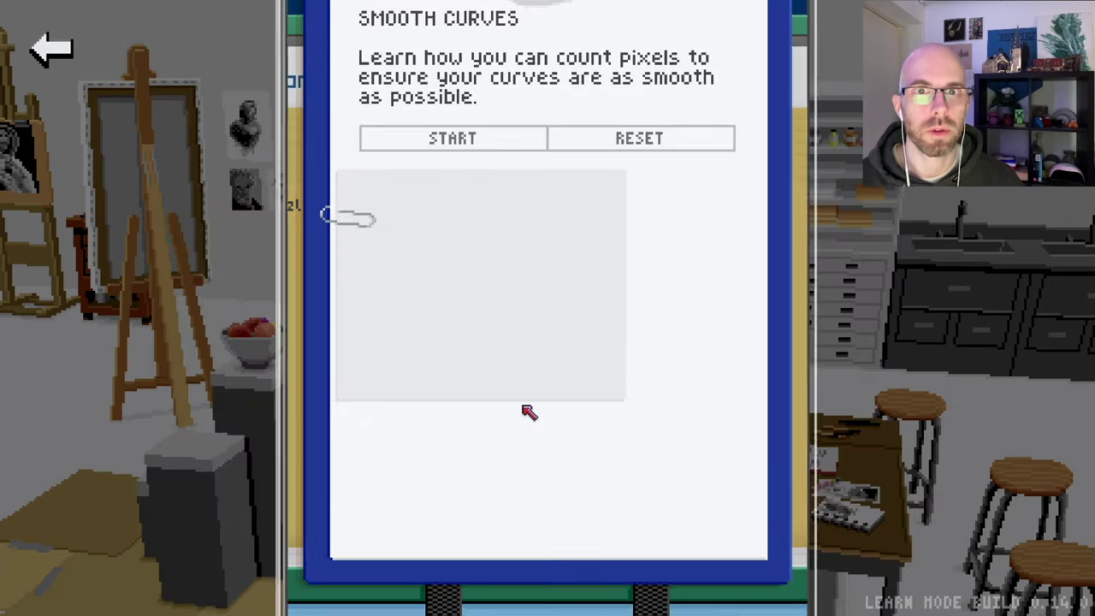
pyautogui.click(501, 180)
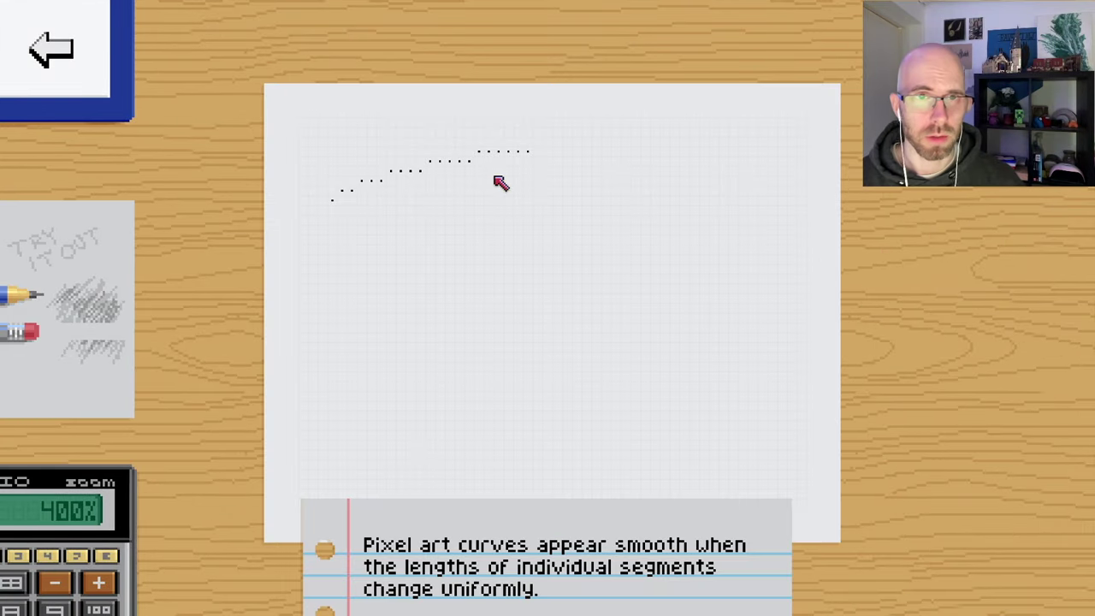
# - Draw pixels along both dotted curves, reshaping the second so its lengths never decrease
pyautogui.moveTo(332, 200)
pyautogui.mouseDown()
pyautogui.moveTo(479, 158)
pyautogui.moveTo(438, 156)
pyautogui.moveTo(528, 152)
pyautogui.mouseUp()
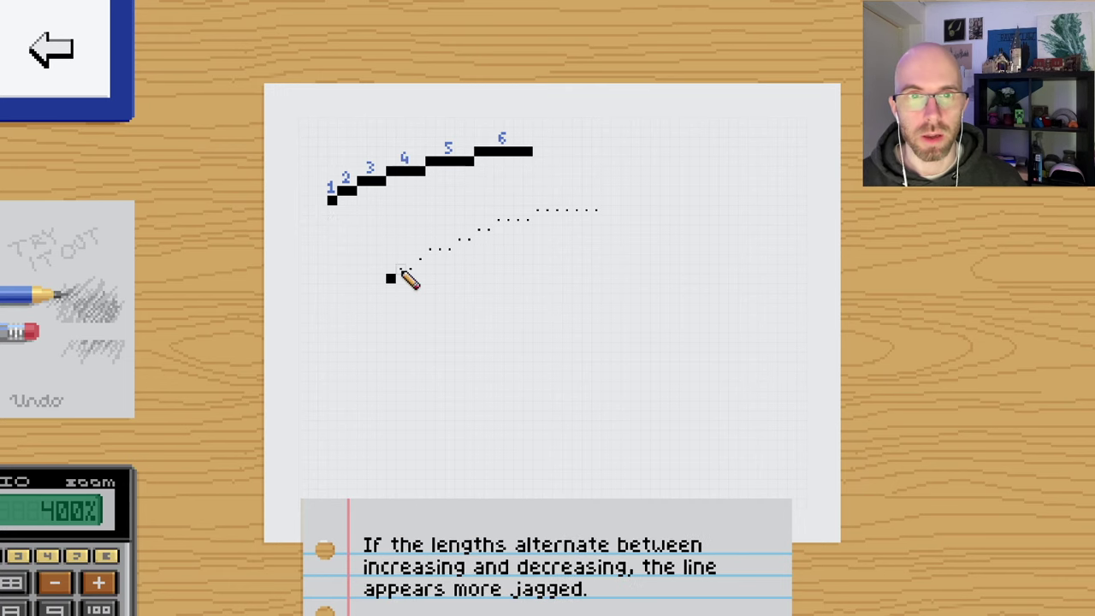
pyautogui.moveTo(405, 271)
pyautogui.mouseDown()
pyautogui.moveTo(498, 223)
pyautogui.moveTo(600, 211)
pyautogui.mouseUp()
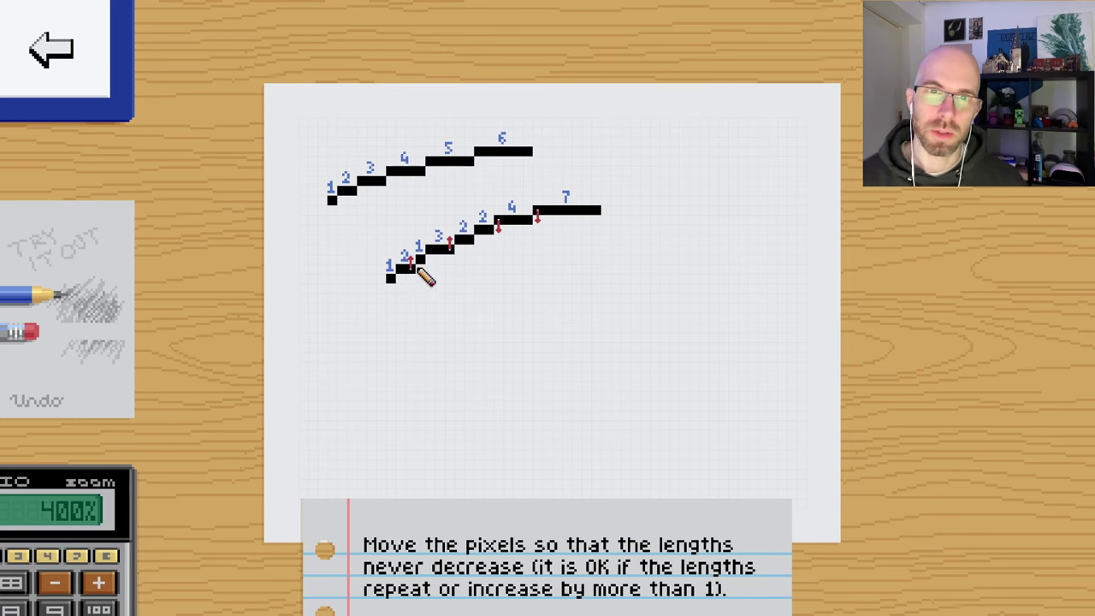
pyautogui.moveTo(425, 278)
pyautogui.mouseDown()
pyautogui.moveTo(457, 248)
pyautogui.moveTo(500, 249)
pyautogui.moveTo(503, 233)
pyautogui.mouseUp()
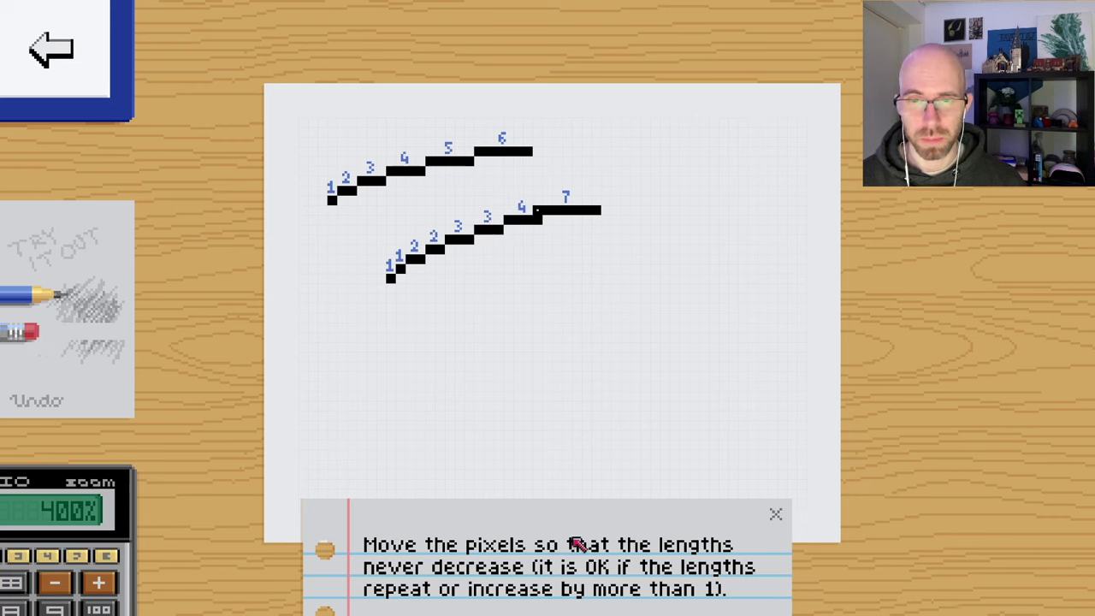
pyautogui.moveTo(535, 211); pyautogui.dragTo(541, 221)
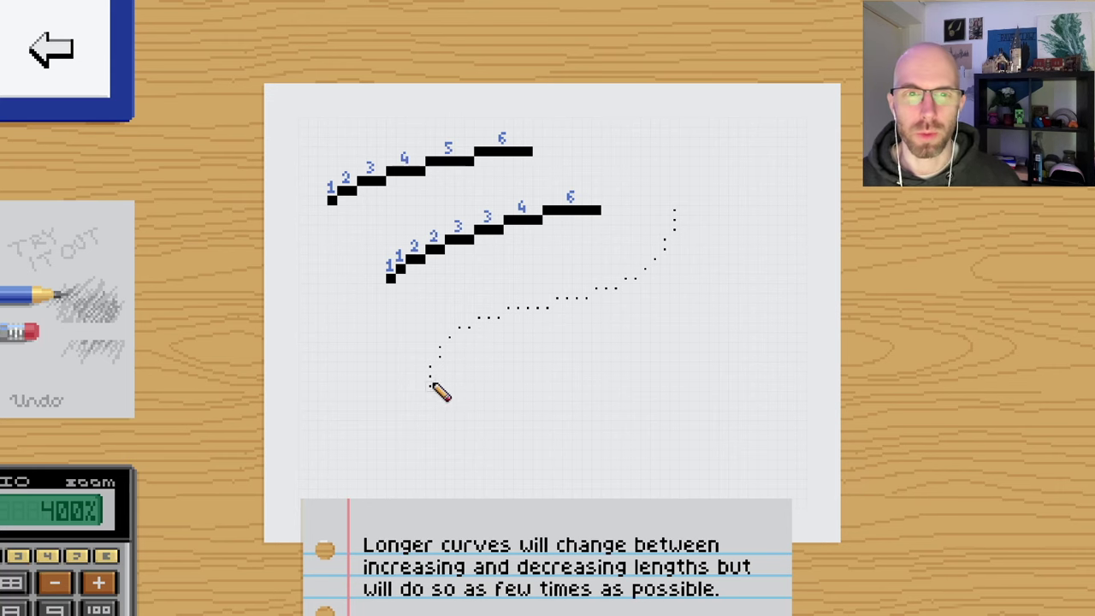
# - Trace the longer dotted S-curve with pixels, undoing the last stroke
pyautogui.moveTo(430, 386)
pyautogui.mouseDown()
pyautogui.moveTo(436, 386)
pyautogui.moveTo(440, 348)
pyautogui.moveTo(460, 328)
pyautogui.moveTo(507, 312)
pyautogui.moveTo(552, 320)
pyautogui.moveTo(511, 308)
pyautogui.moveTo(557, 313)
pyautogui.mouseUp()
pyautogui.hotkey('ctrl', 'z')
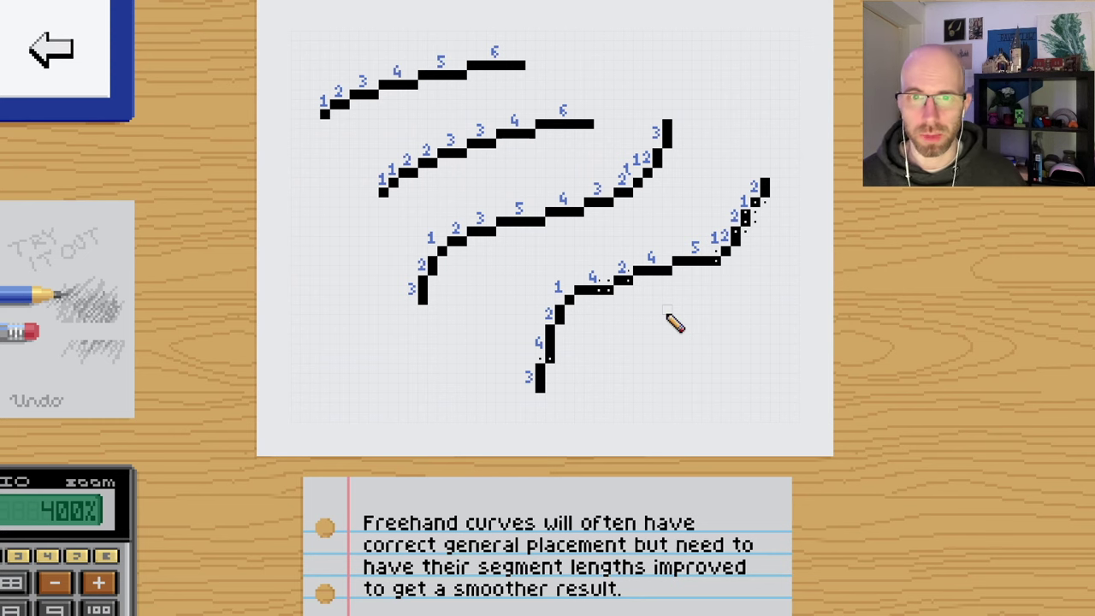
pyautogui.scroll(1, 674, 321)
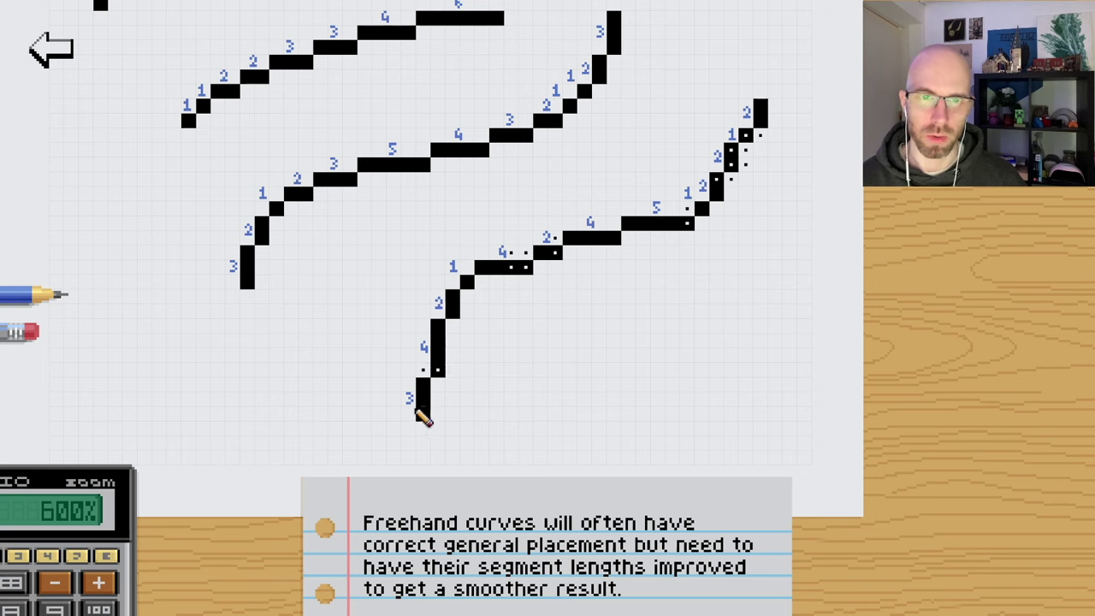
# - Even out the lower curve's segment lengths to finish the lesson and return to Tutorials
pyautogui.click(425, 373)
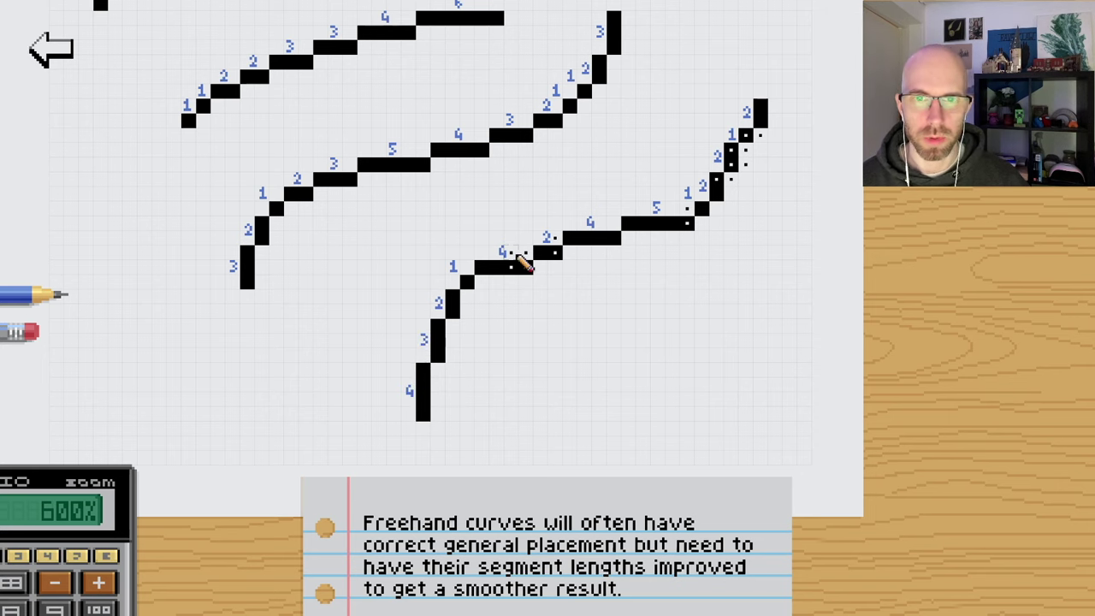
pyautogui.click(513, 253)
pyautogui.click(525, 271)
pyautogui.click(52, 50)
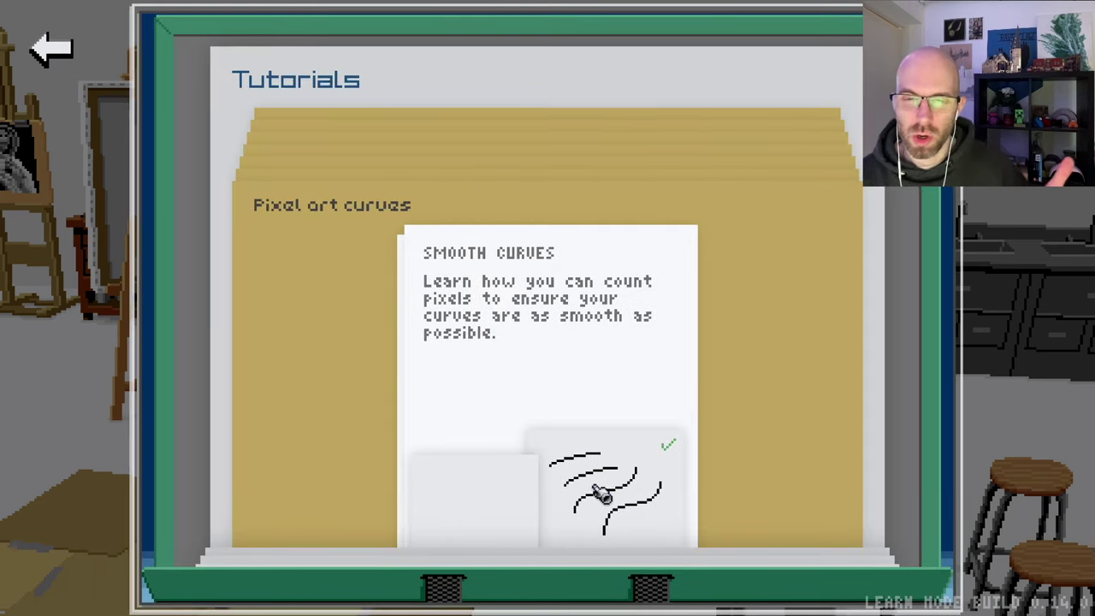
# - In Line Art Cleanup, draw one freehand stroke through all the dots and evaluate it at 78%
pyautogui.click(512, 501)
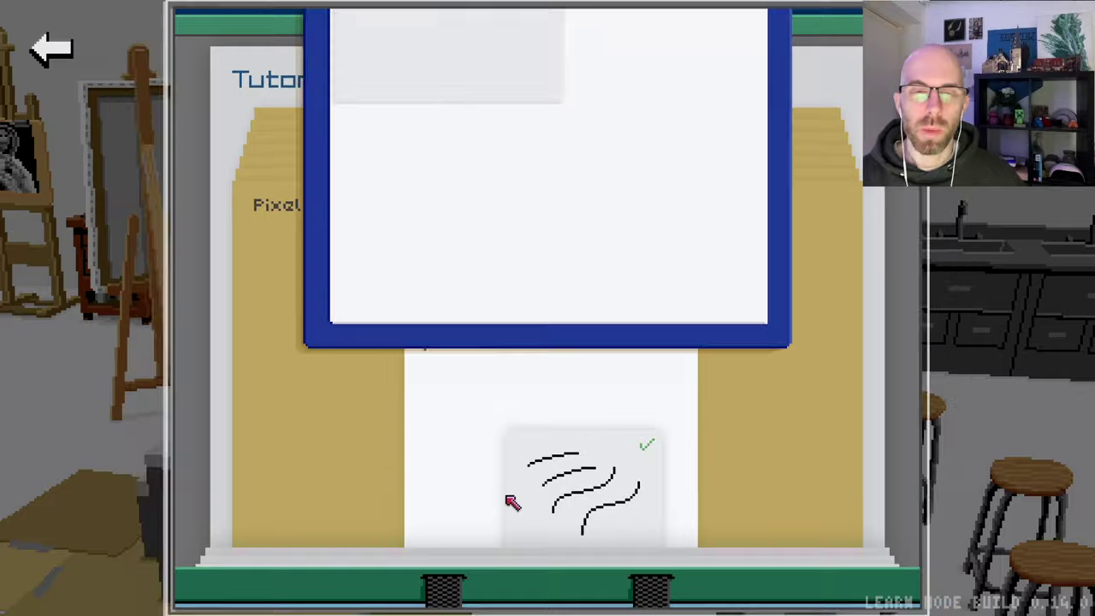
pyautogui.click(492, 141)
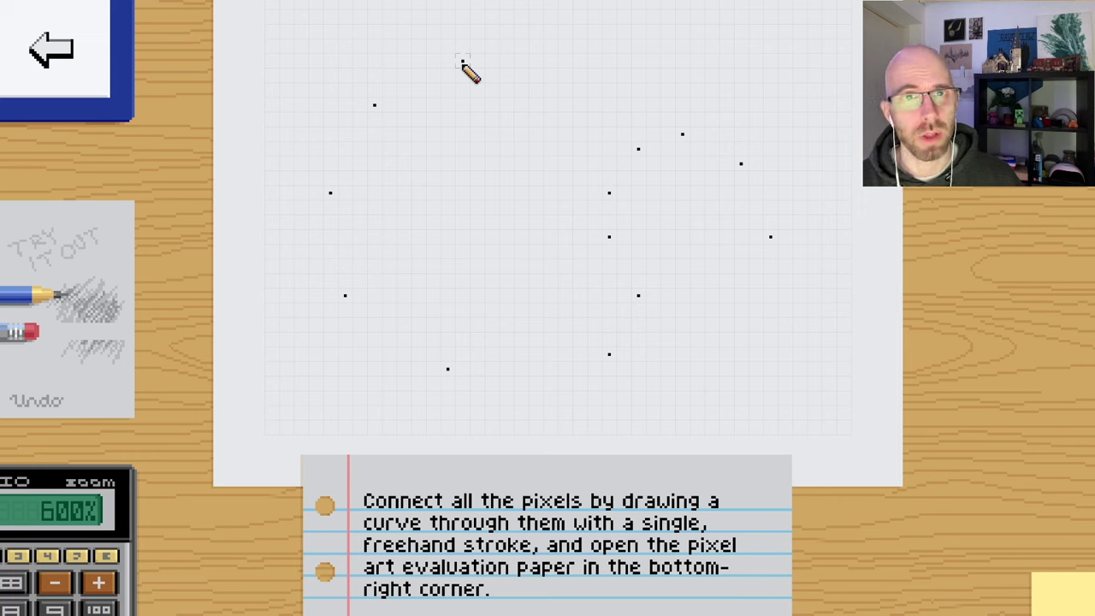
pyautogui.moveTo(462, 64)
pyautogui.mouseDown()
pyautogui.moveTo(386, 91)
pyautogui.moveTo(327, 163)
pyautogui.moveTo(329, 262)
pyautogui.moveTo(342, 298)
pyautogui.moveTo(771, 241)
pyautogui.mouseUp()
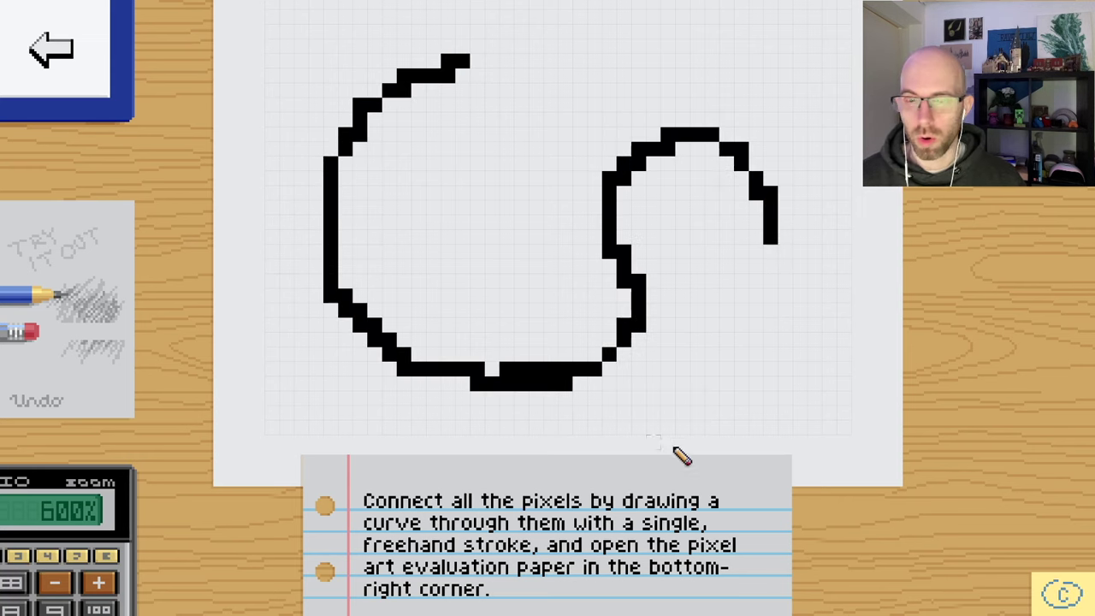
pyautogui.click(1054, 590)
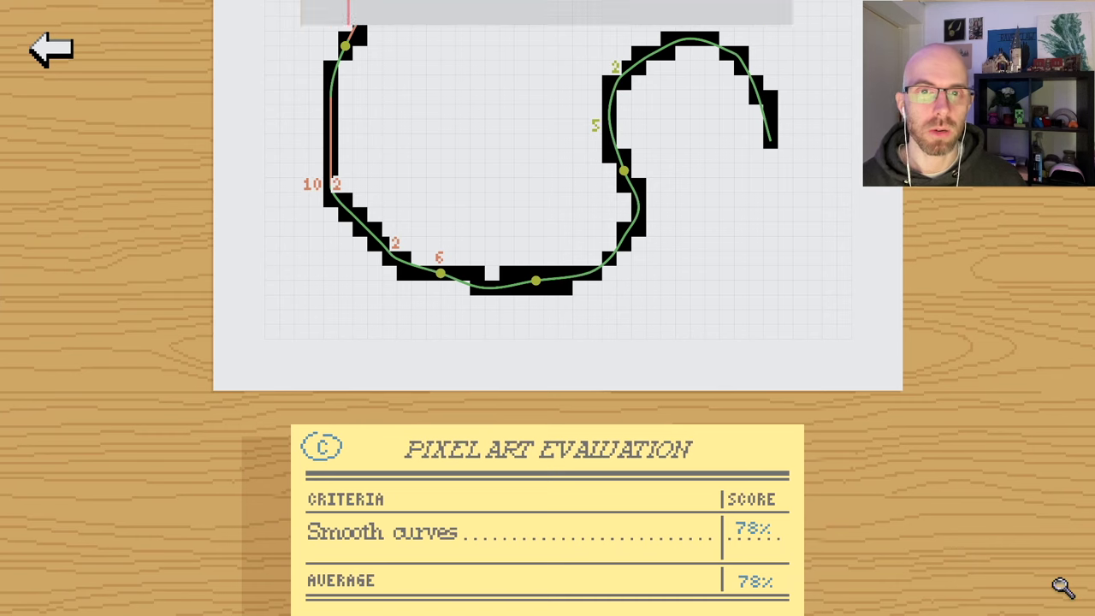
# - Inspect each Smooth curves criterion score for the spiral, then close the score sheet
pyautogui.click(453, 538)
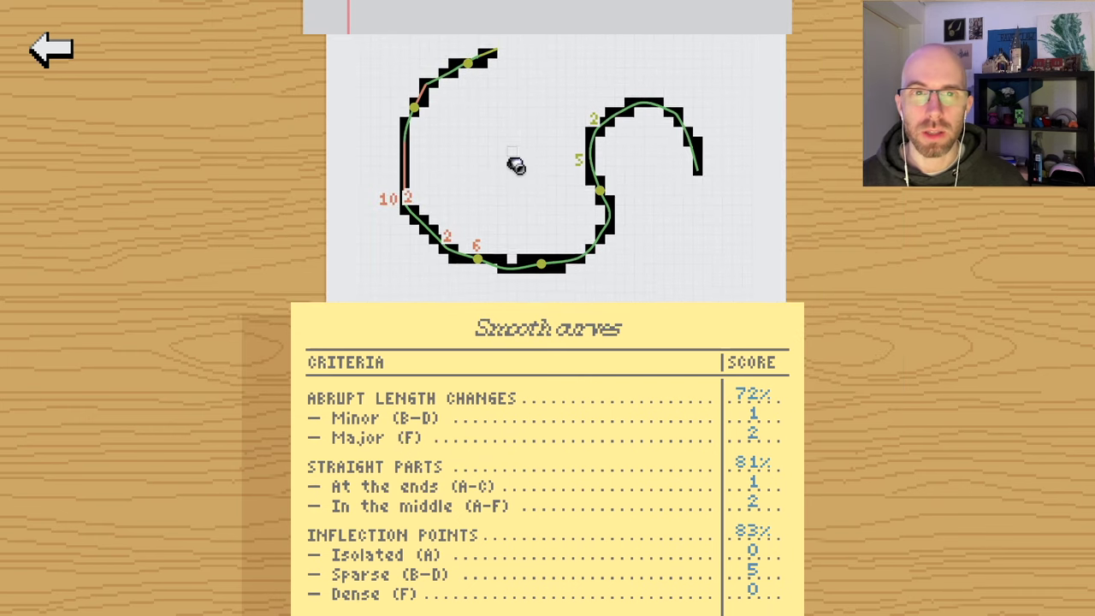
pyautogui.moveTo(758, 393)
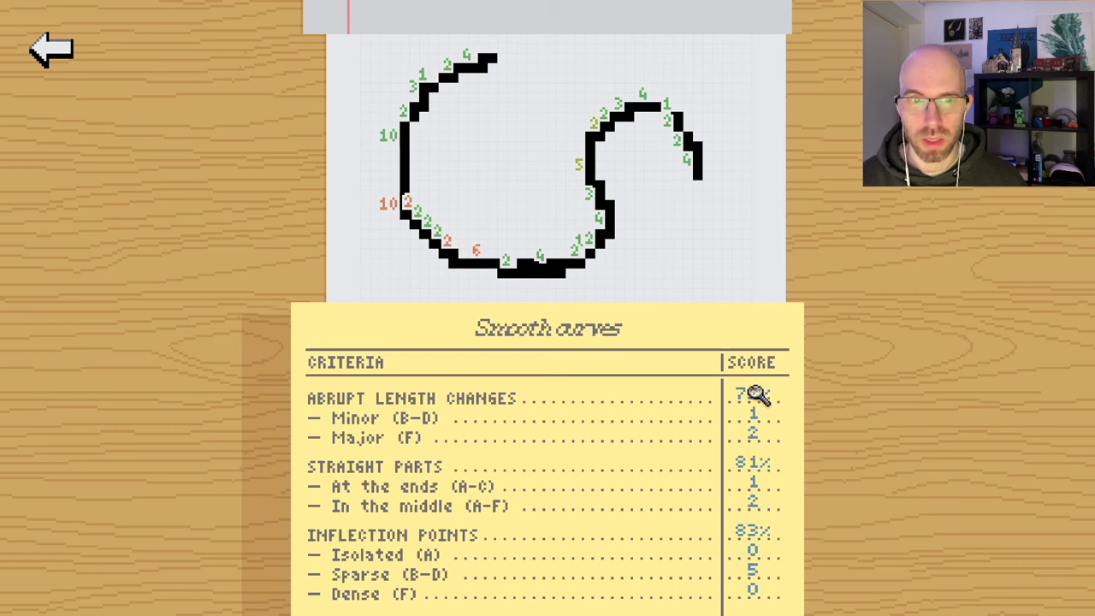
pyautogui.moveTo(763, 464)
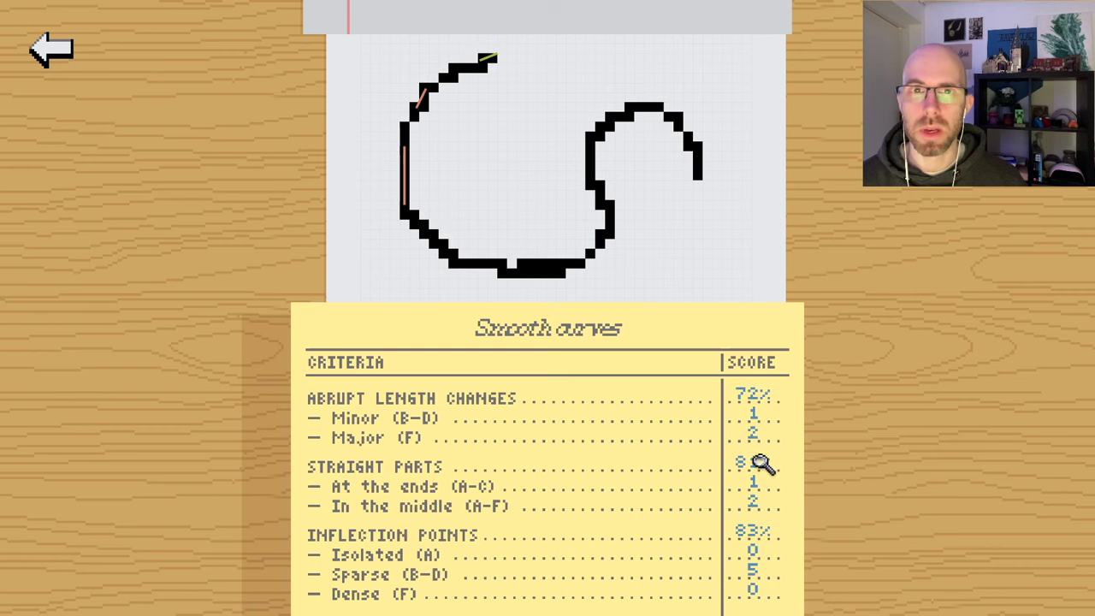
pyautogui.moveTo(758, 530)
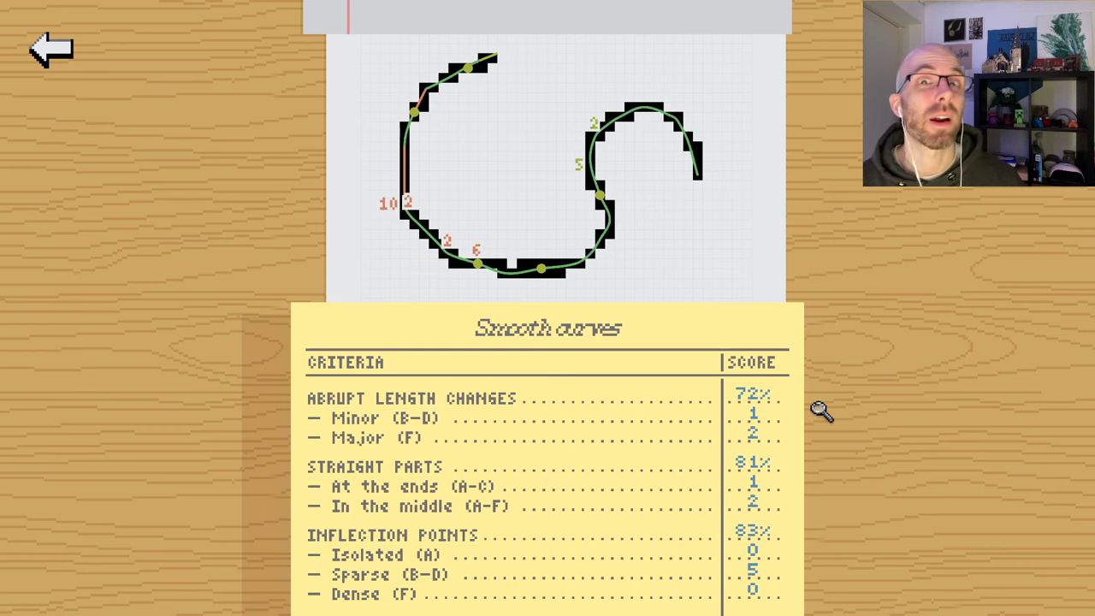
pyautogui.moveTo(752, 417)
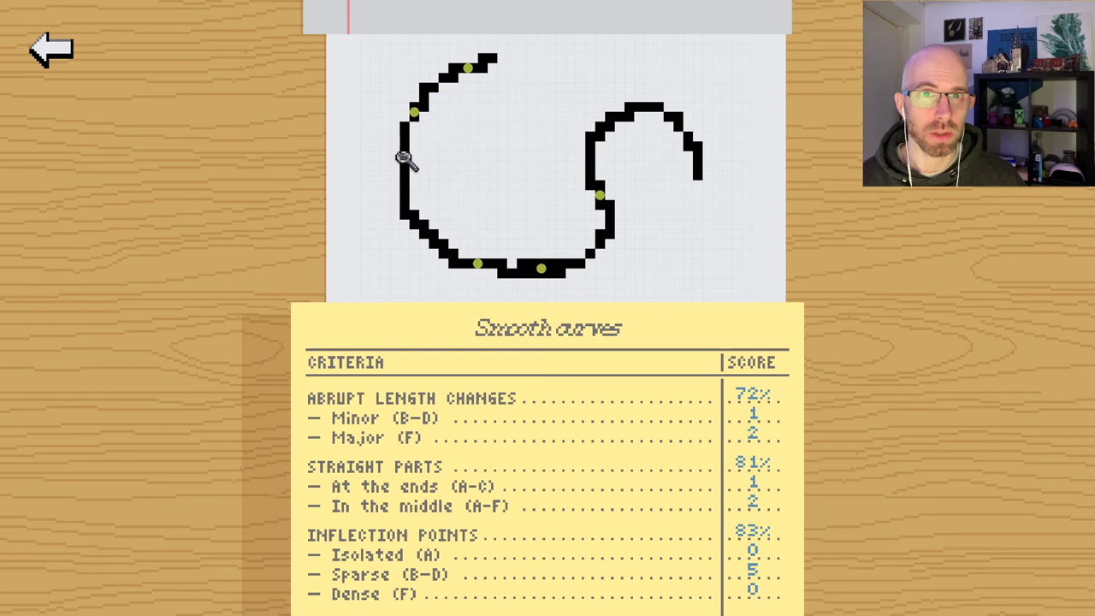
pyautogui.click(752, 502)
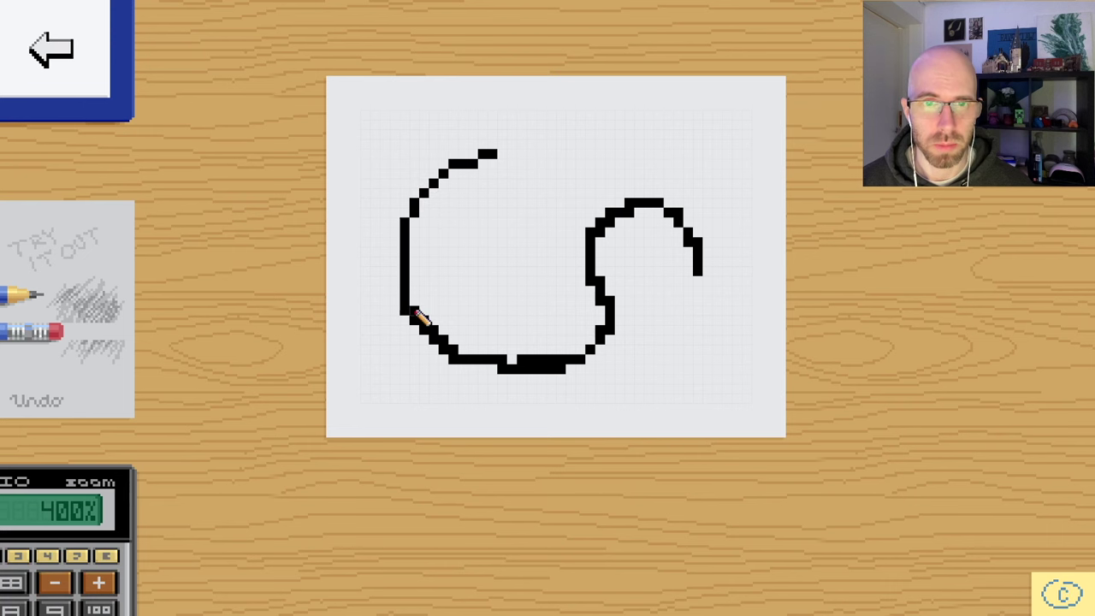
# - Undo the doubled bottom pixels and re-evaluate, reviewing the 67% Smooth curves breakdown
pyautogui.hotkey('ctrl', 'z')
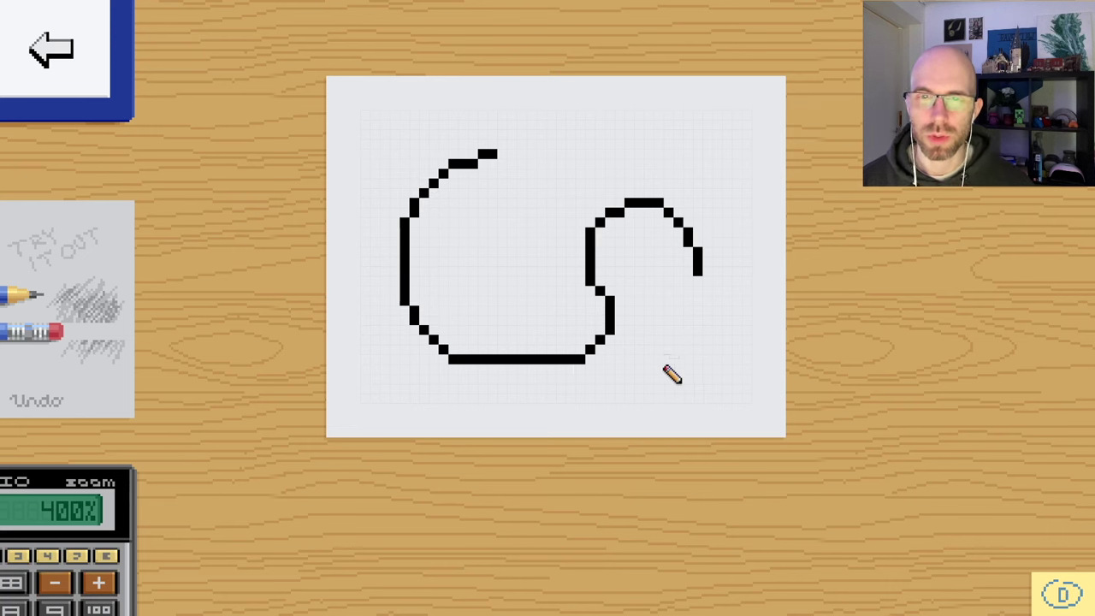
pyautogui.click(1062, 593)
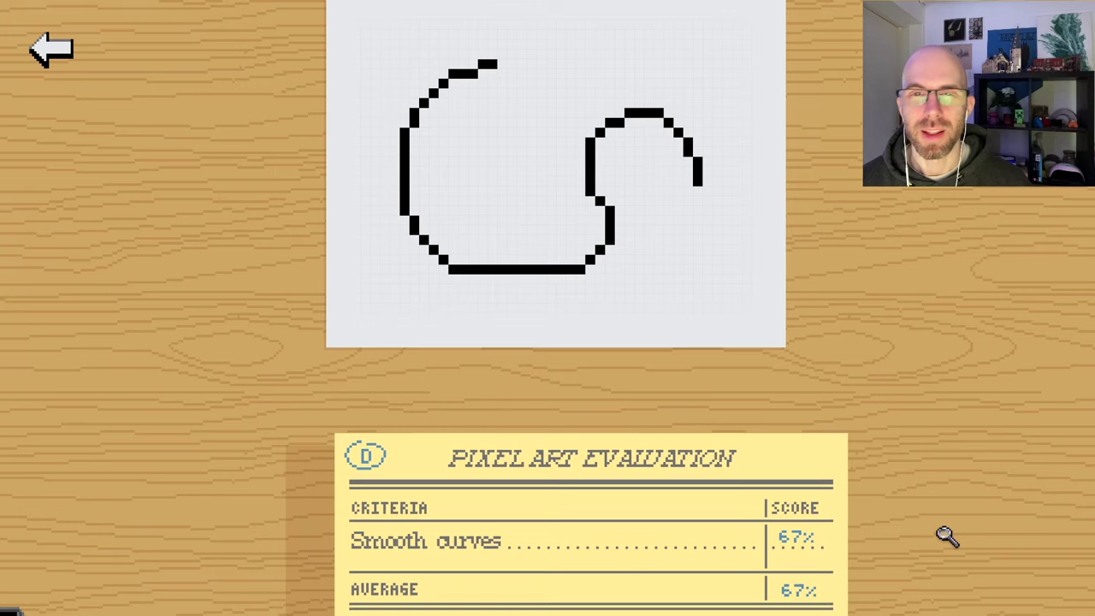
pyautogui.click(757, 530)
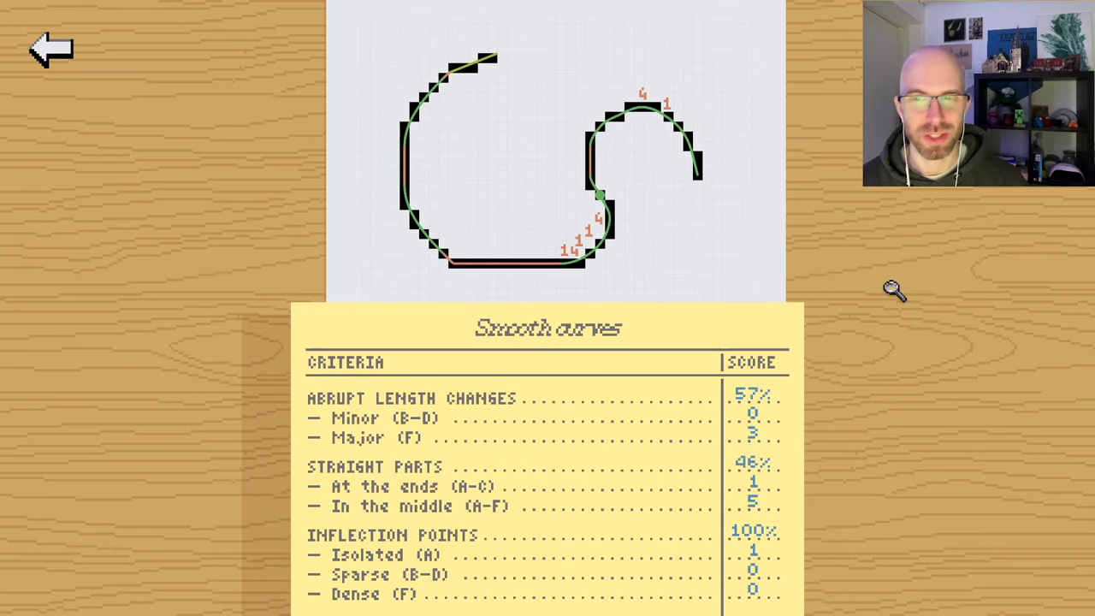
pyautogui.moveTo(760, 488)
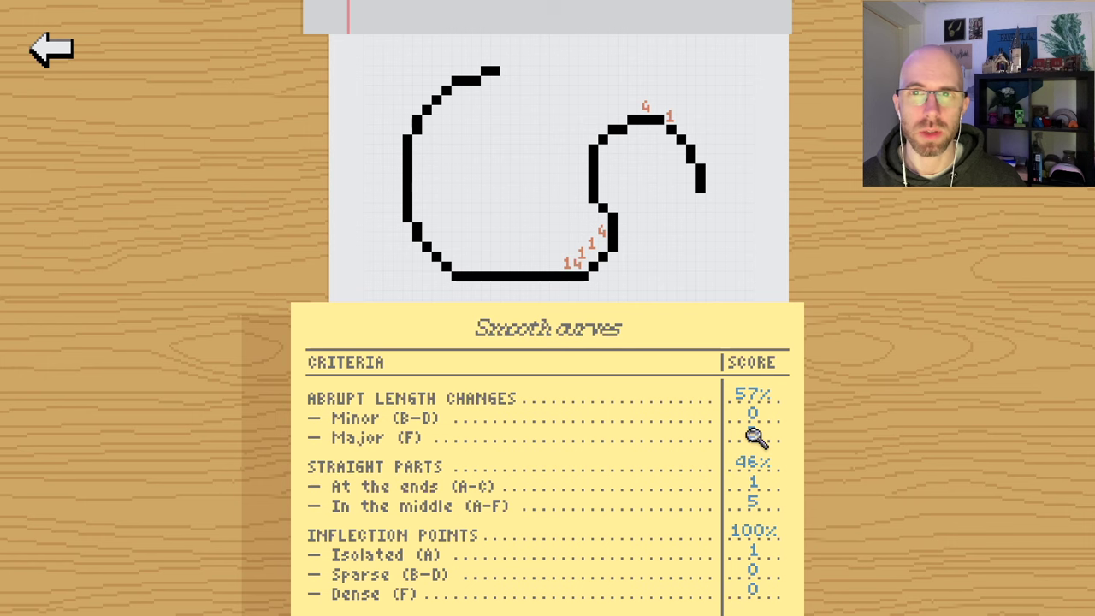
pyautogui.click(756, 211)
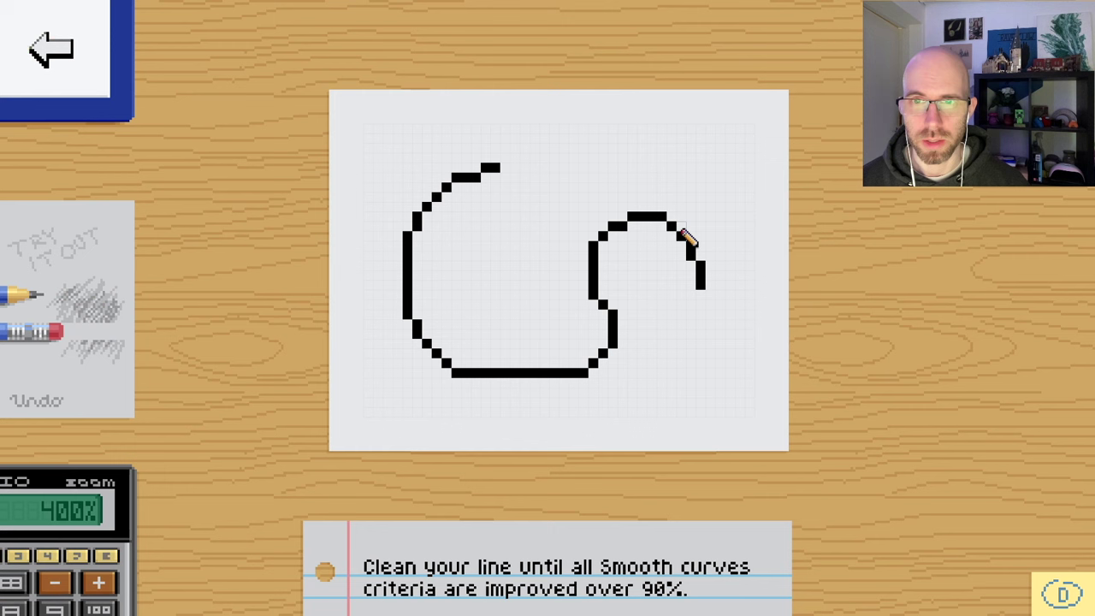
# - Redraw the S-curve's right arc and check its Smooth curves breakdown
pyautogui.moveTo(688, 246)
pyautogui.mouseDown()
pyautogui.moveTo(655, 214)
pyautogui.moveTo(690, 237)
pyautogui.moveTo(667, 224)
pyautogui.moveTo(692, 219)
pyautogui.mouseUp()
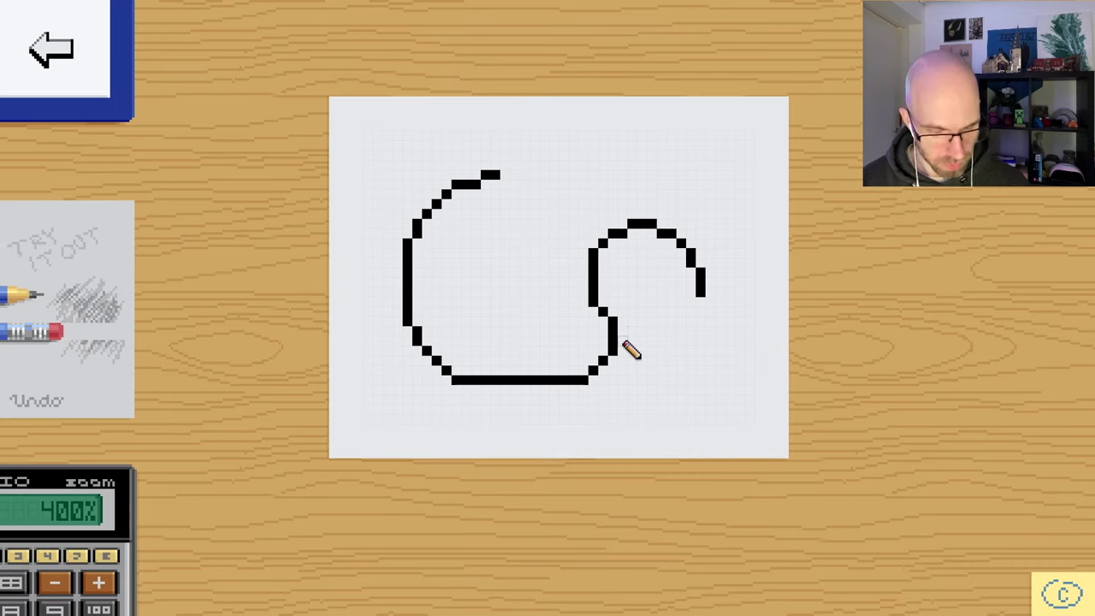
pyautogui.press('b')
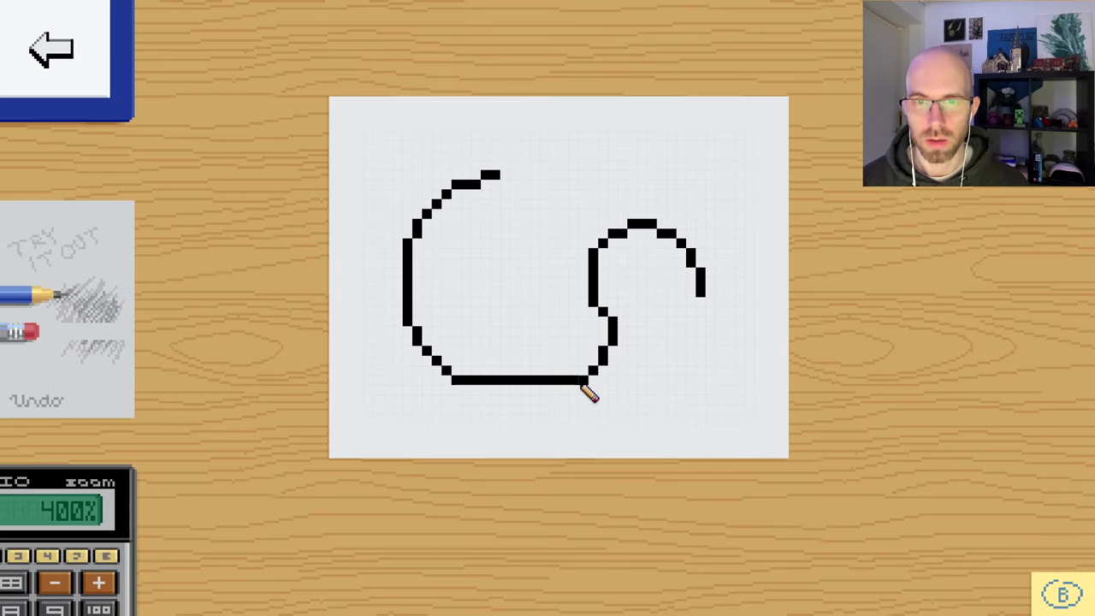
pyautogui.click(1059, 591)
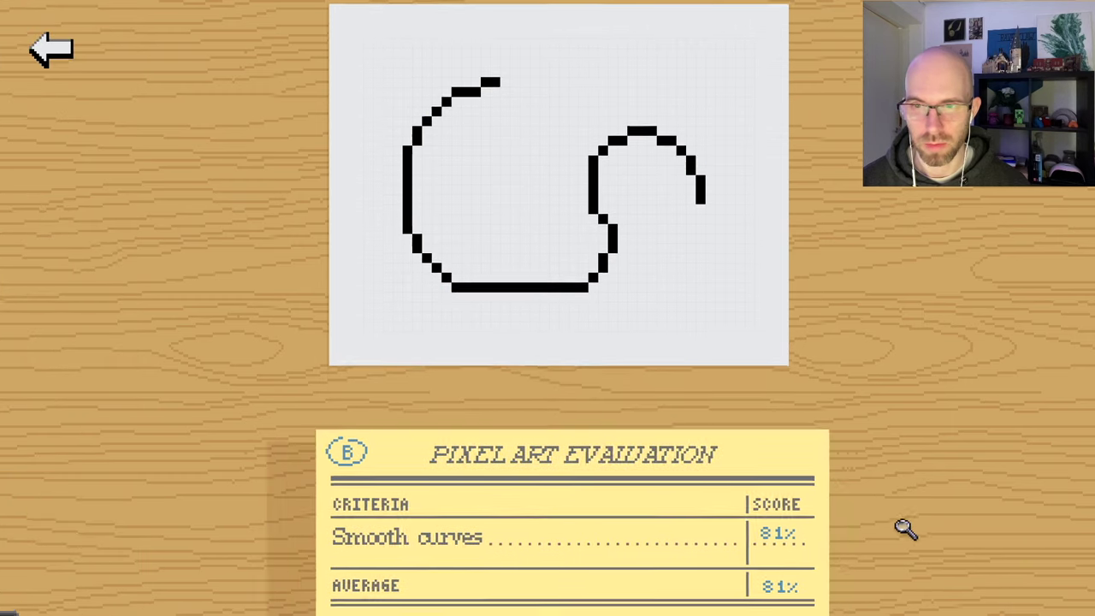
pyautogui.click(523, 531)
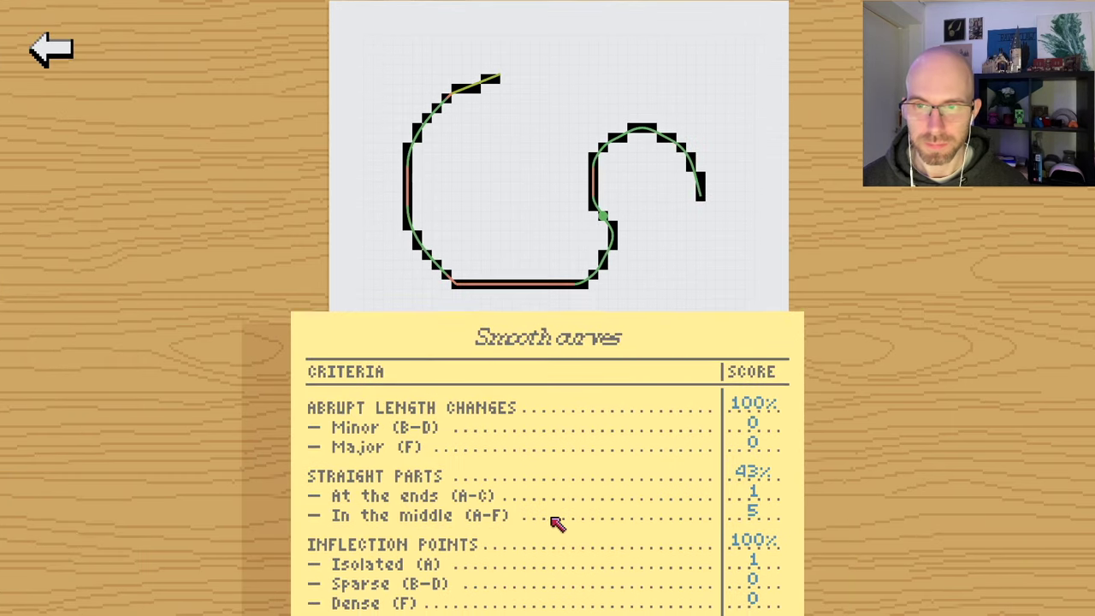
pyautogui.moveTo(757, 461)
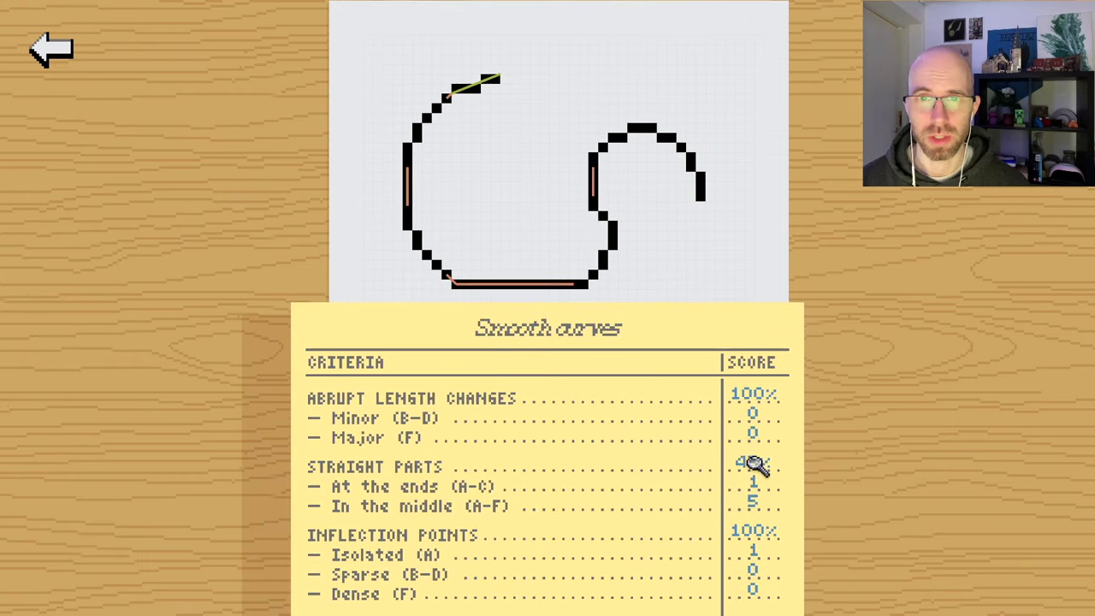
pyautogui.click(909, 283)
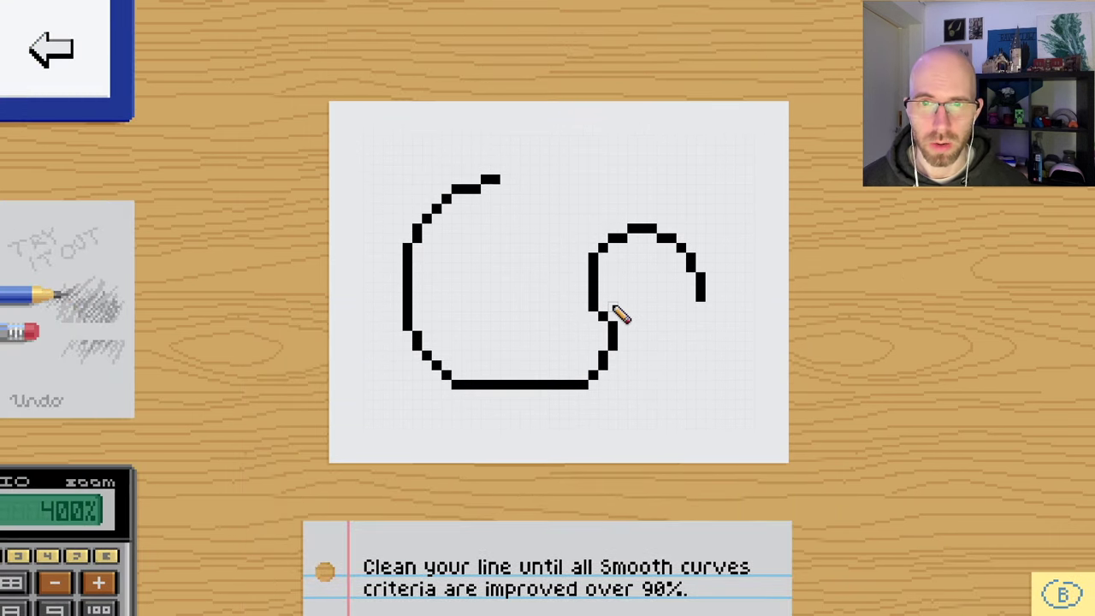
# - Erase the long flat bottom stroke and redraw it in stepped segments with the pencil
pyautogui.moveTo(604, 313); pyautogui.dragTo(598, 313)
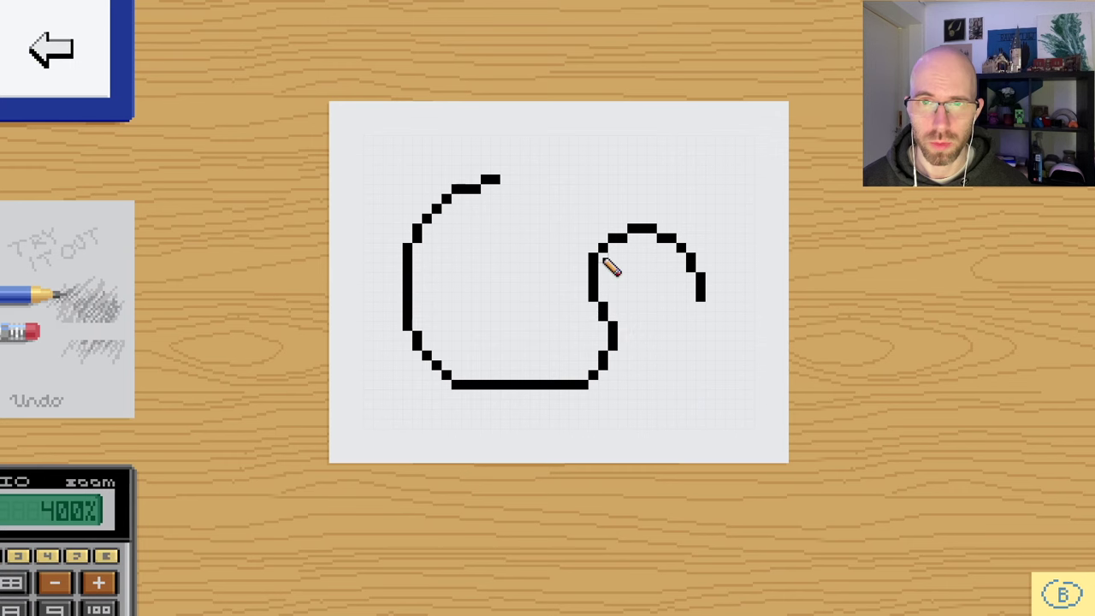
pyautogui.press('e')
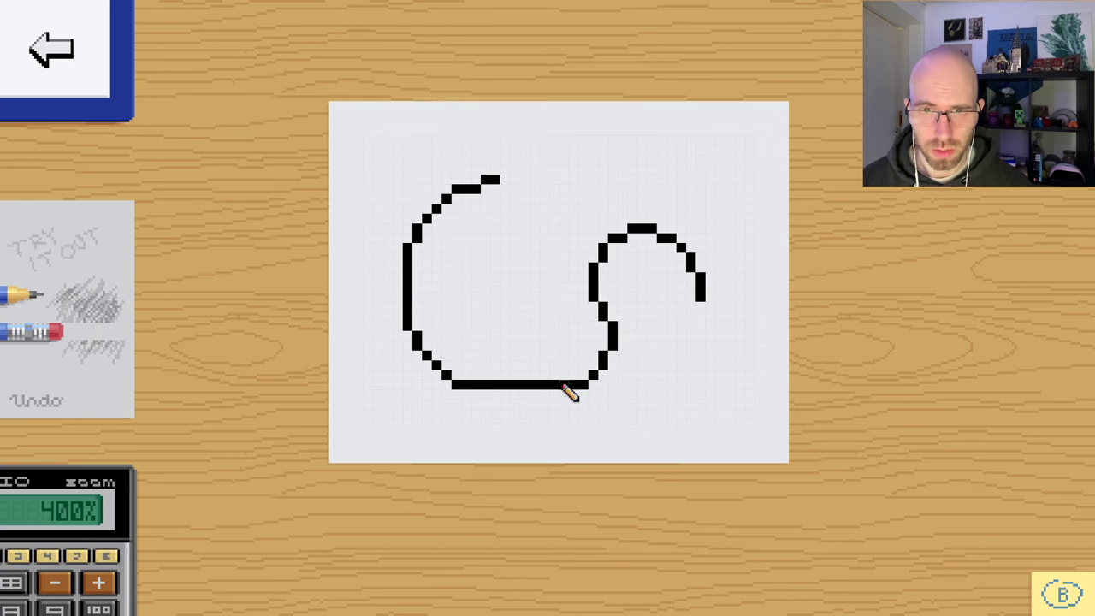
pyautogui.moveTo(563, 385); pyautogui.dragTo(481, 385)
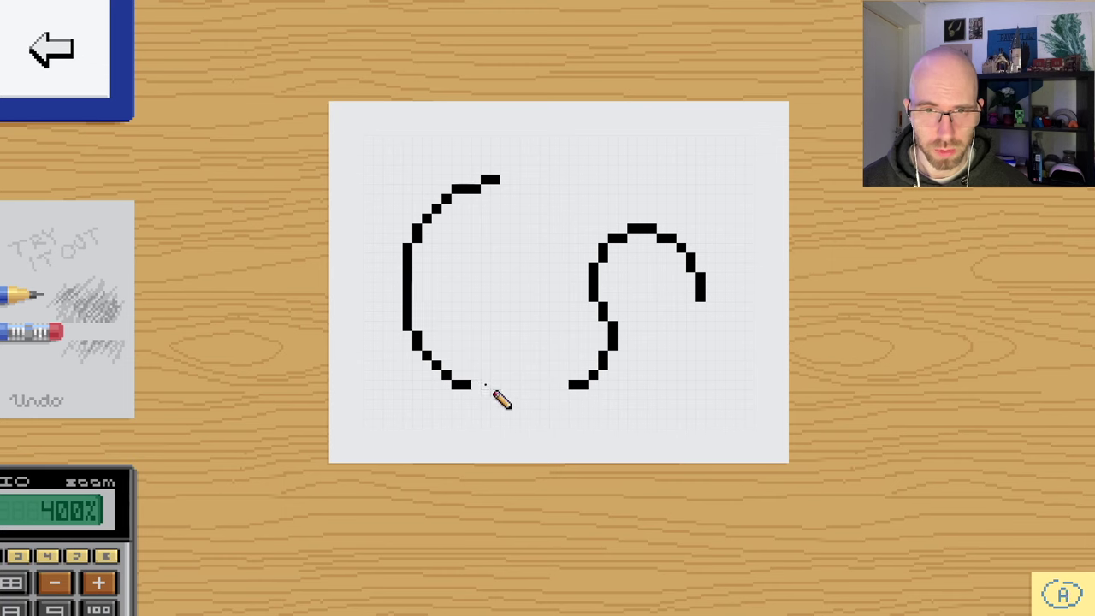
pyautogui.press('p')
pyautogui.click(483, 385)
pyautogui.moveTo(490, 393); pyautogui.dragTo(559, 395)
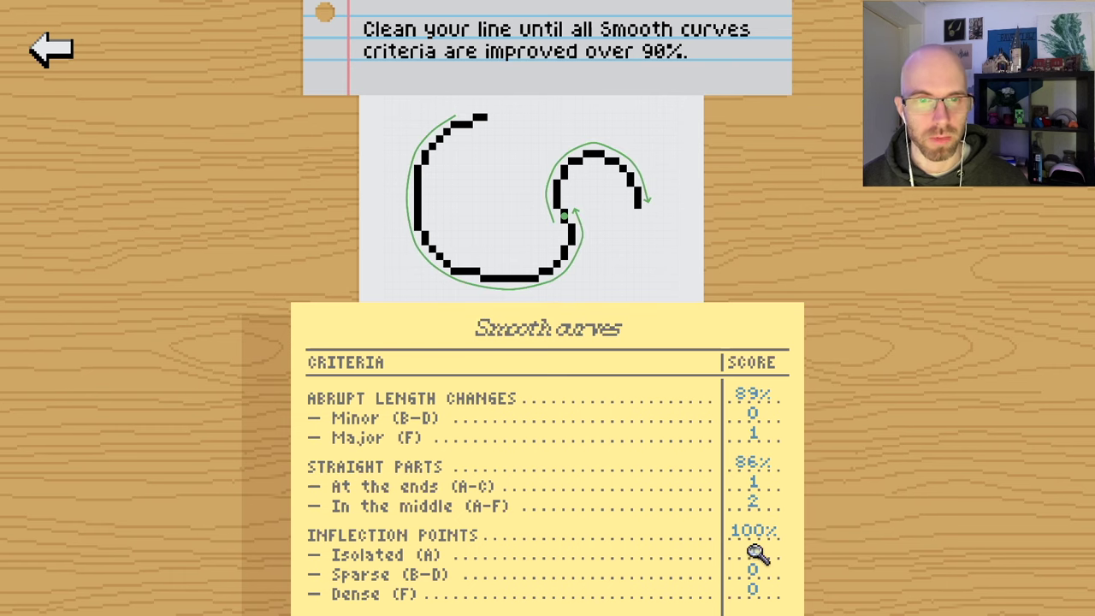
# - Fix stray pixels on the left arc with pencil and eraser, then re-evaluate for an A grade
pyautogui.click(761, 439)
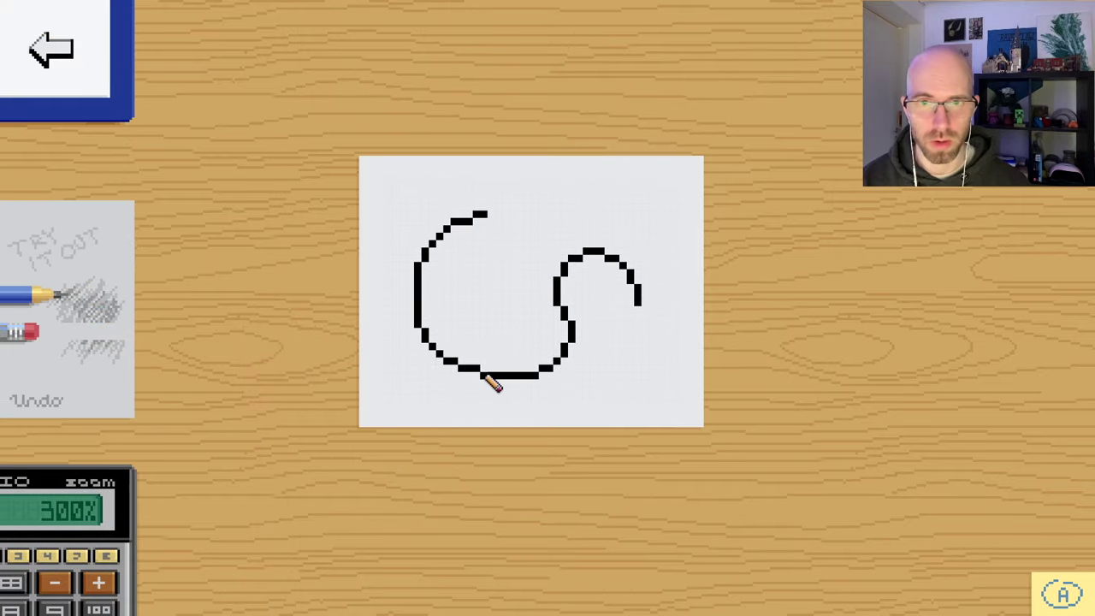
pyautogui.press('e')
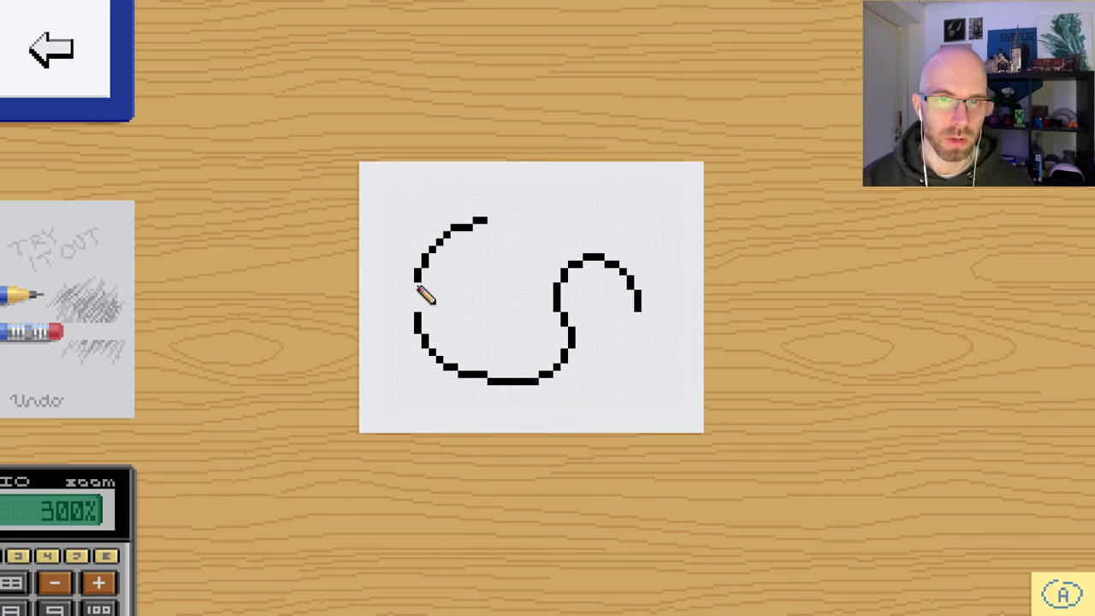
pyautogui.press('b')
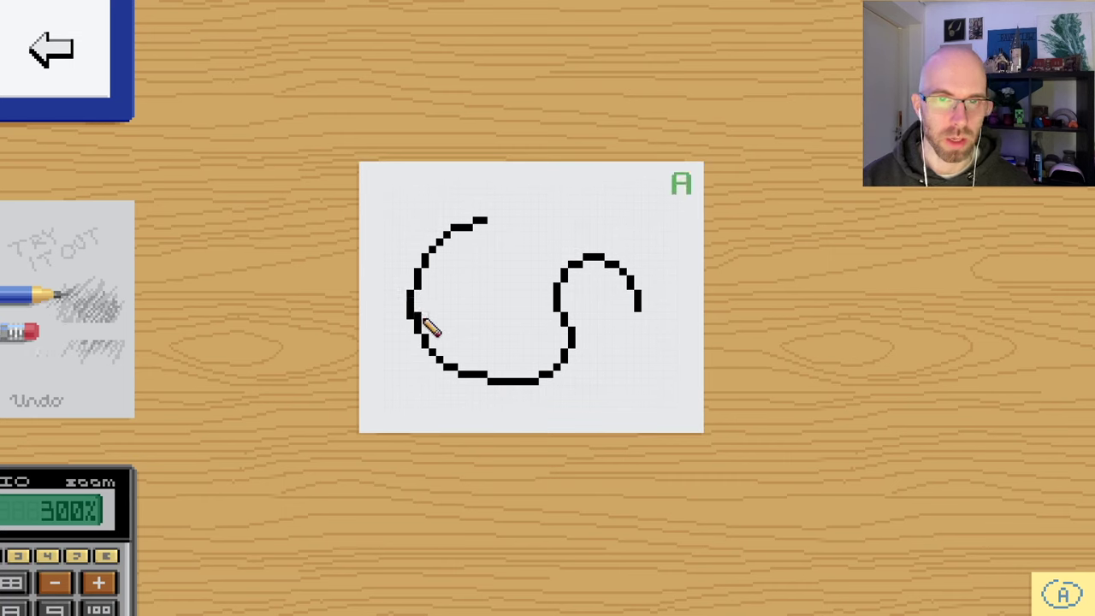
pyautogui.press('e')
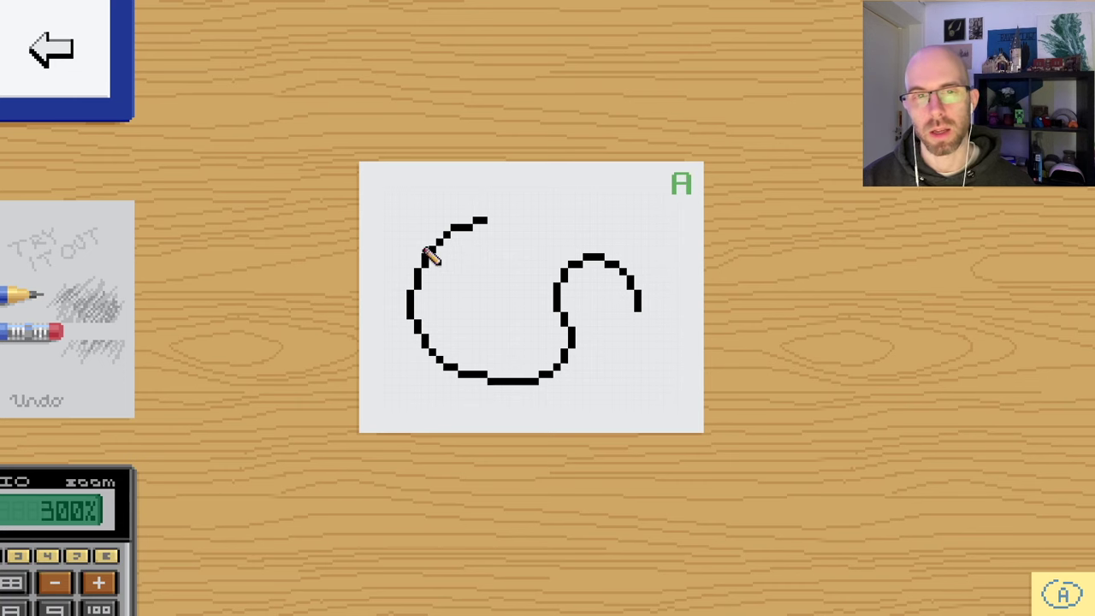
pyautogui.press('b')
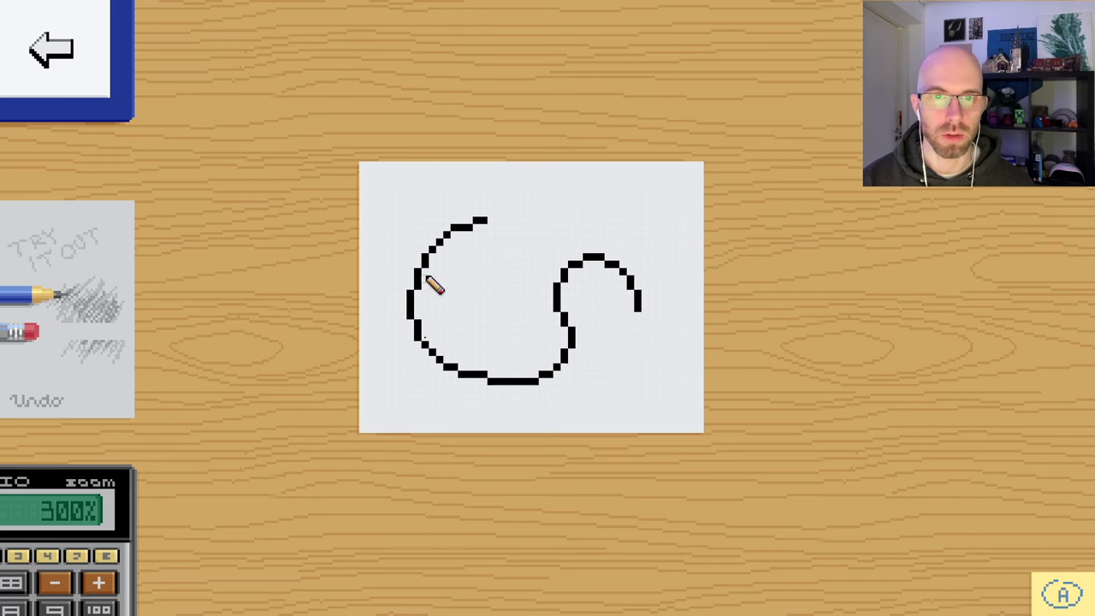
pyautogui.press('a')
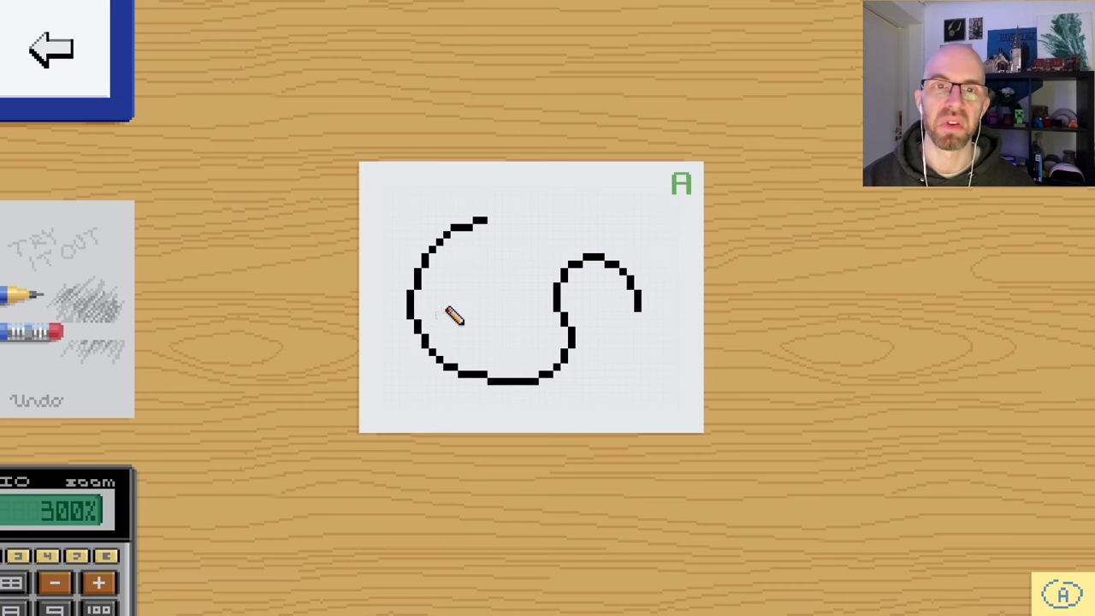
pyautogui.click(782, 535)
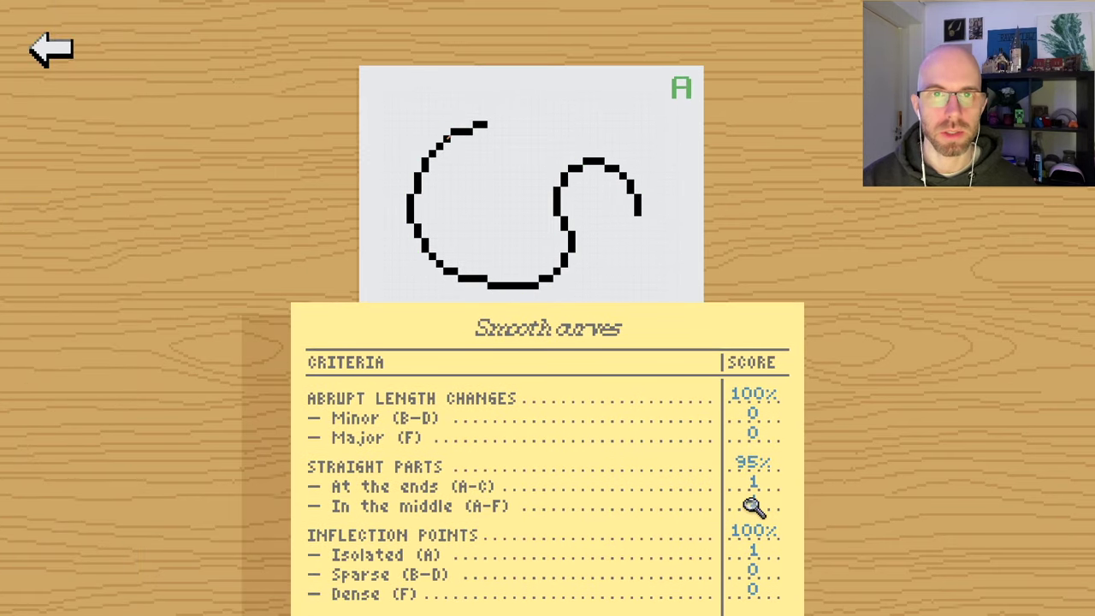
# - Erase the straight section at the top of the left arc and re-check the evaluation
pyautogui.click(540, 245)
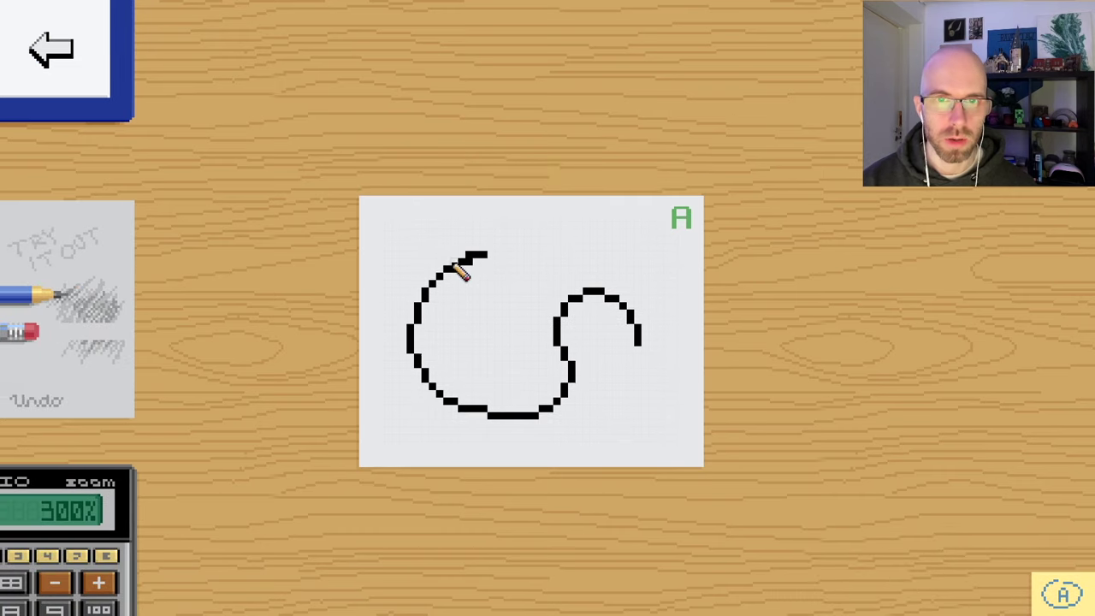
pyautogui.press('e')
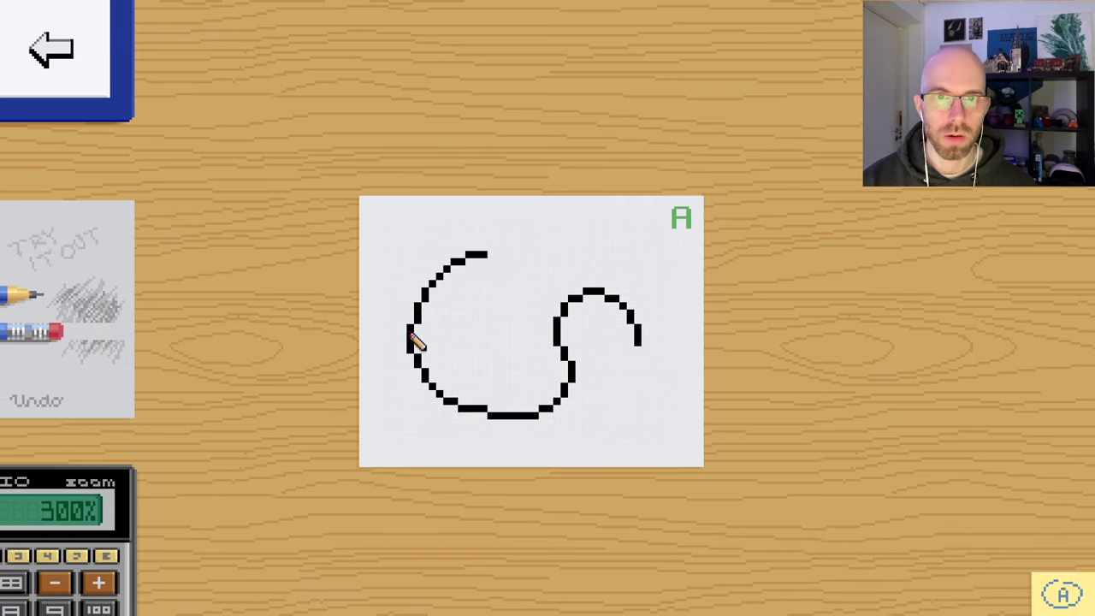
pyautogui.press('a')
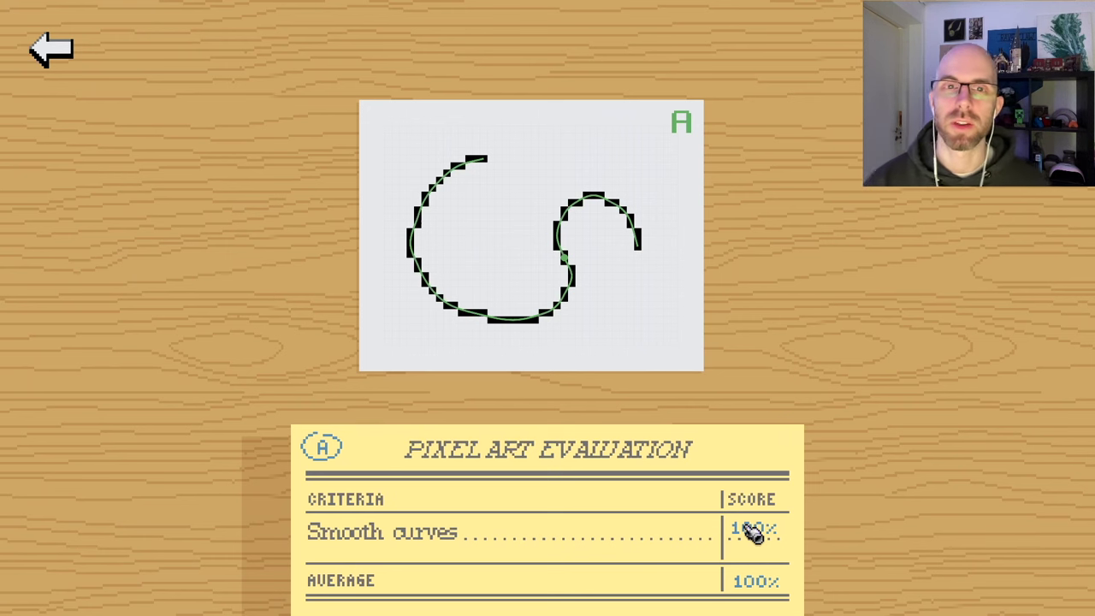
# - Review the 100% Smooth curves breakdown, then exit to the Pixel art curves tutorials
pyautogui.click(754, 532)
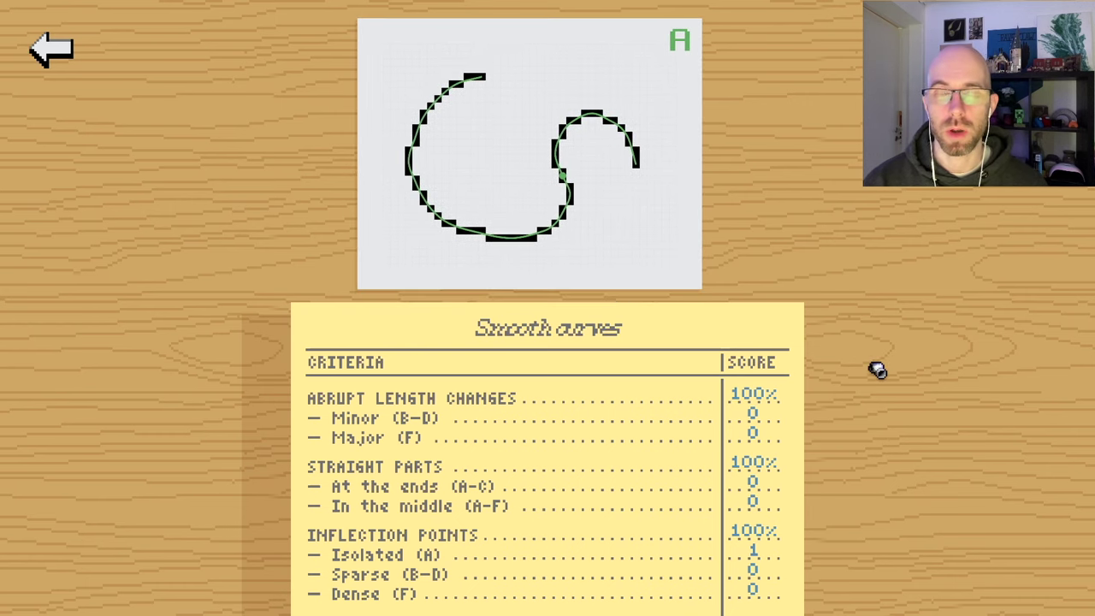
pyautogui.moveTo(756, 396)
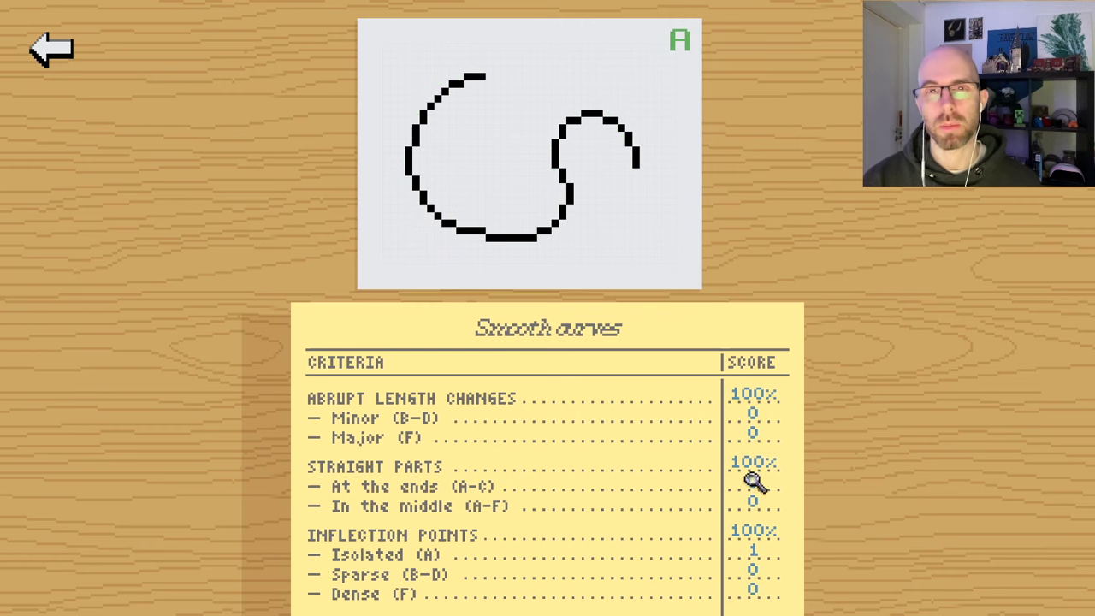
pyautogui.moveTo(752, 533)
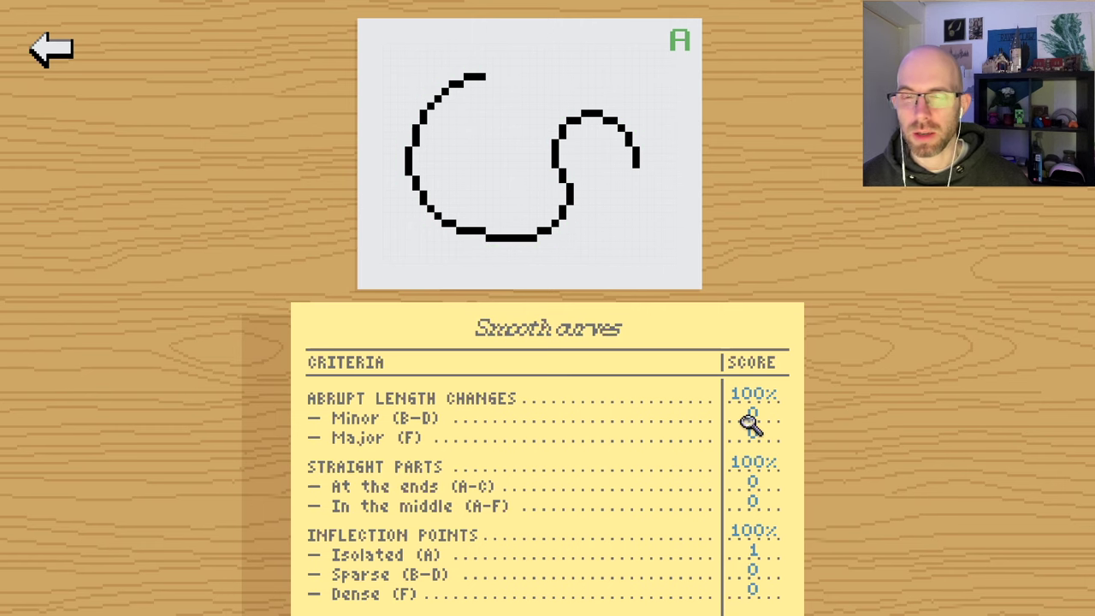
pyautogui.moveTo(637, 159)
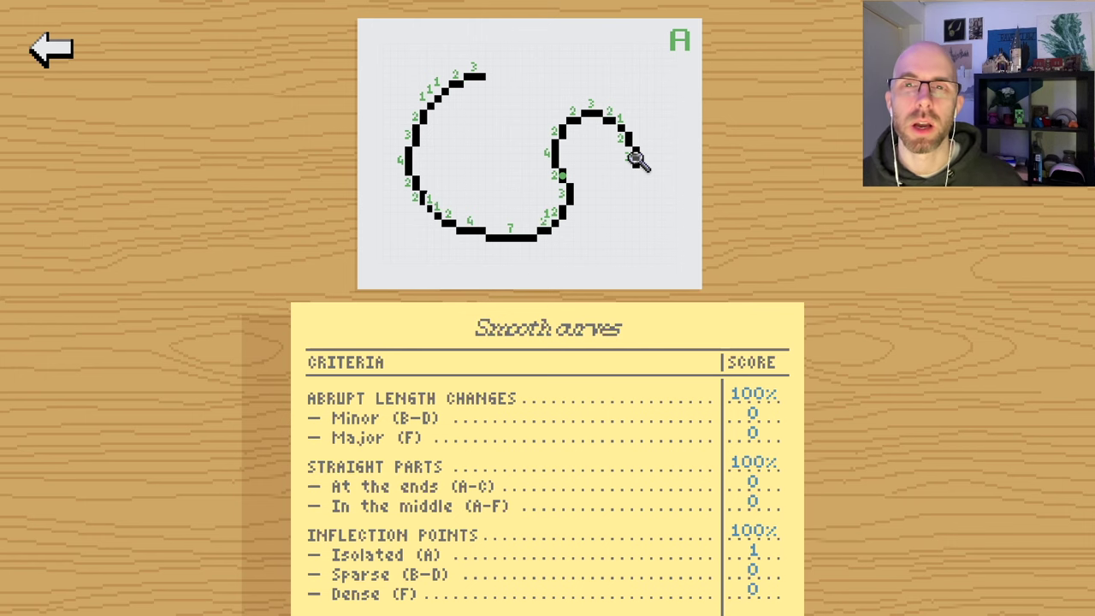
pyautogui.press('Escape')
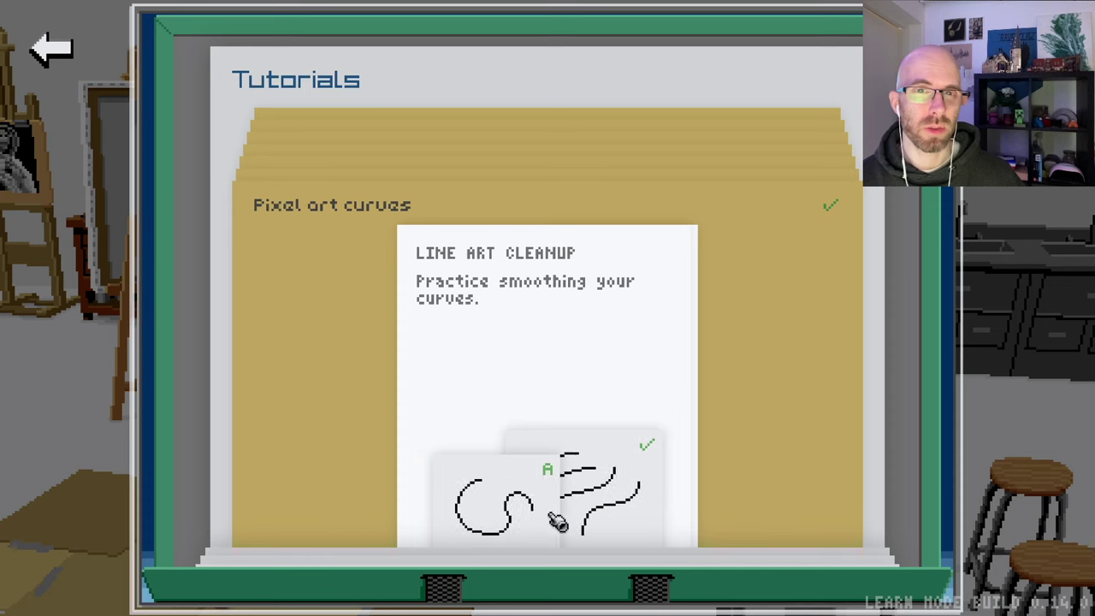
# - Start the Pixel art line art challenge from the Challenges section
pyautogui.click(289, 90)
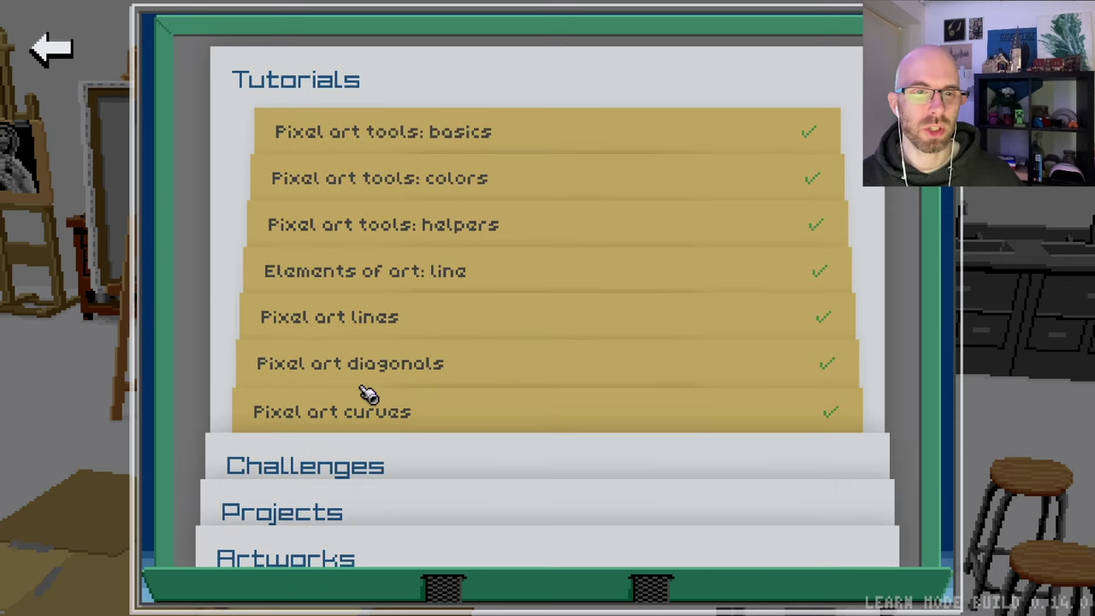
pyautogui.click(374, 455)
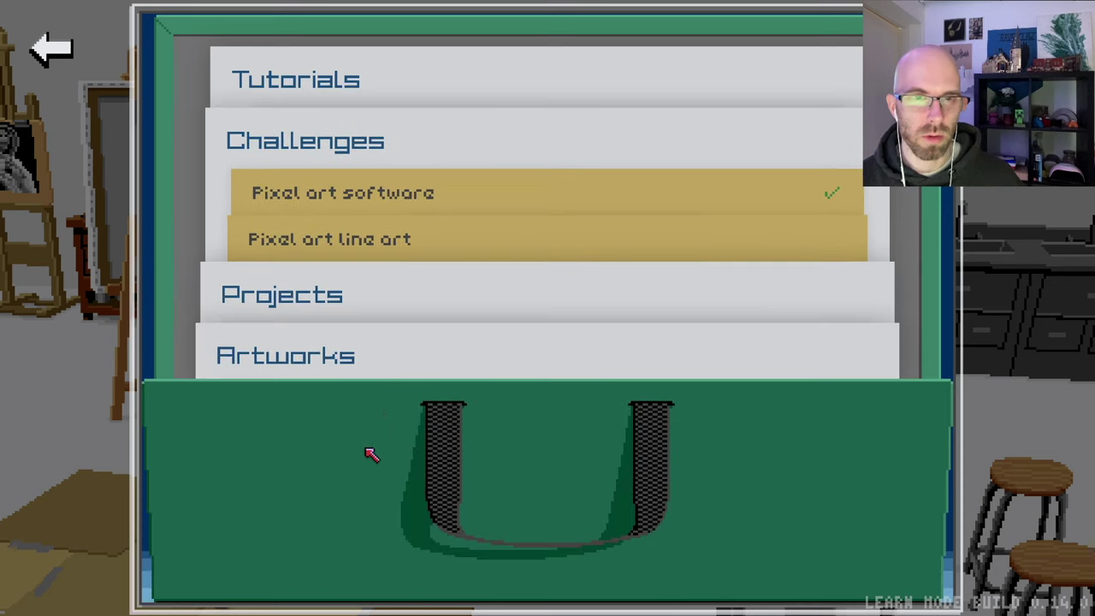
pyautogui.click(392, 238)
pyautogui.click(553, 442)
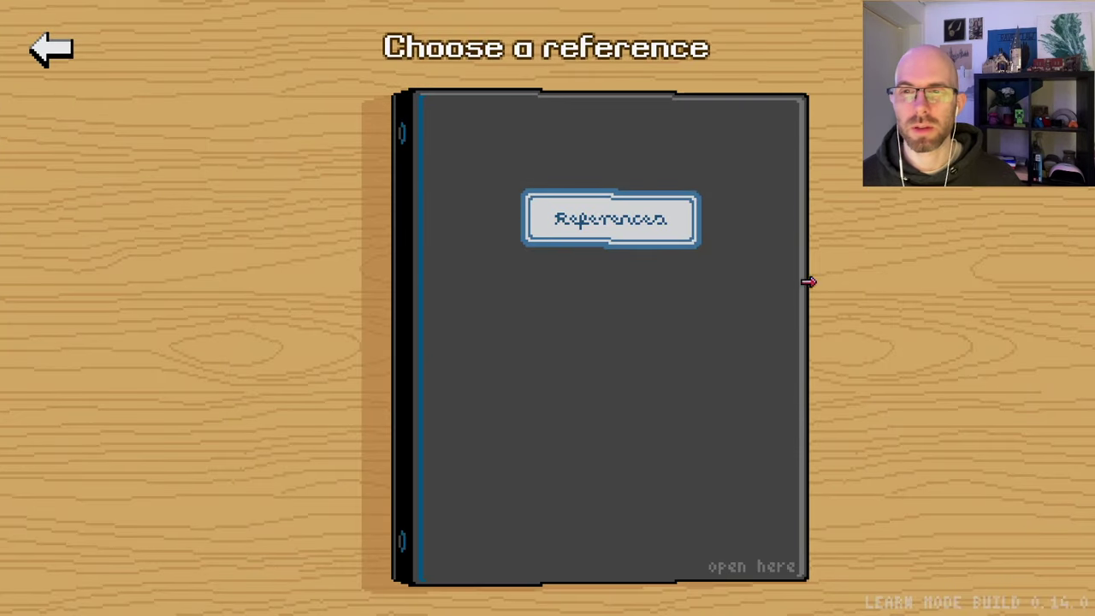
# - Pick the Day of the Tentacle hint book as reference and begin tracing the tentacle's left side
pyautogui.click(820, 279)
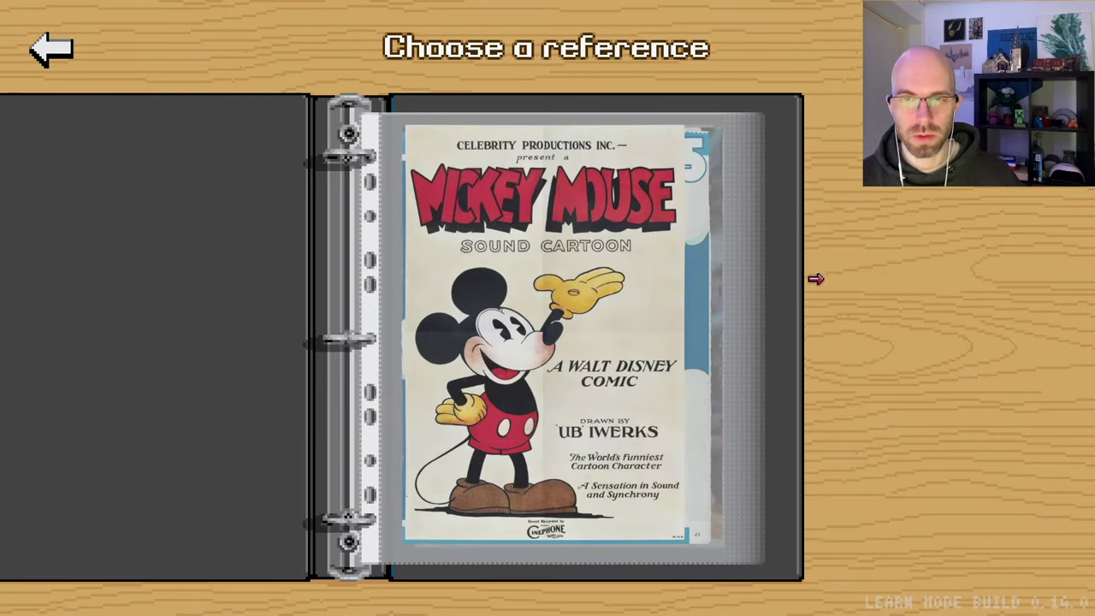
pyautogui.click(796, 278)
pyautogui.click(826, 278)
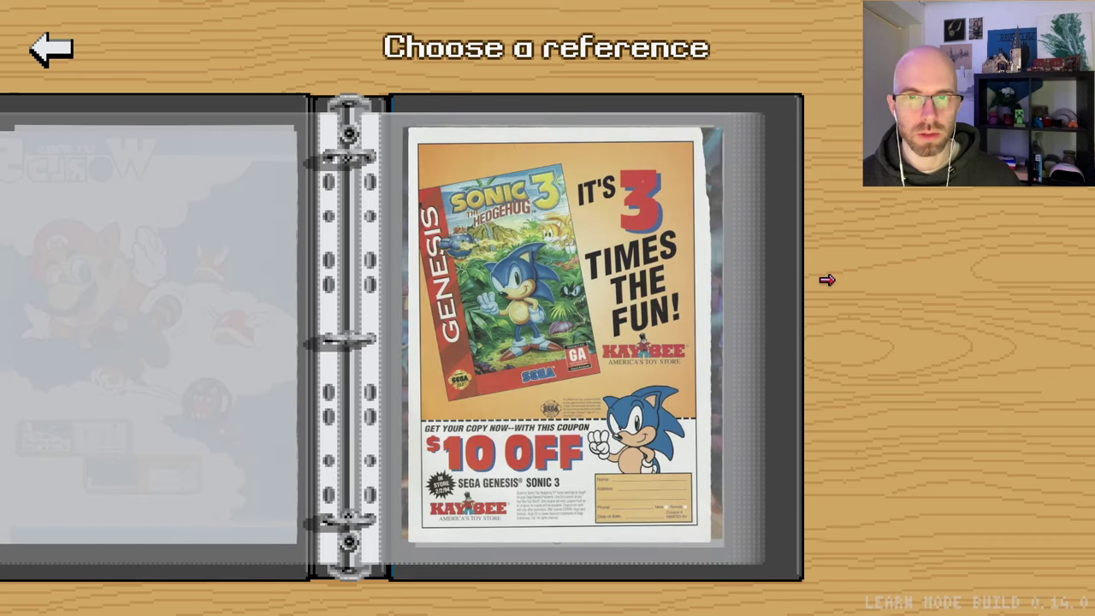
pyautogui.click(826, 279)
pyautogui.click(826, 278)
pyautogui.click(826, 279)
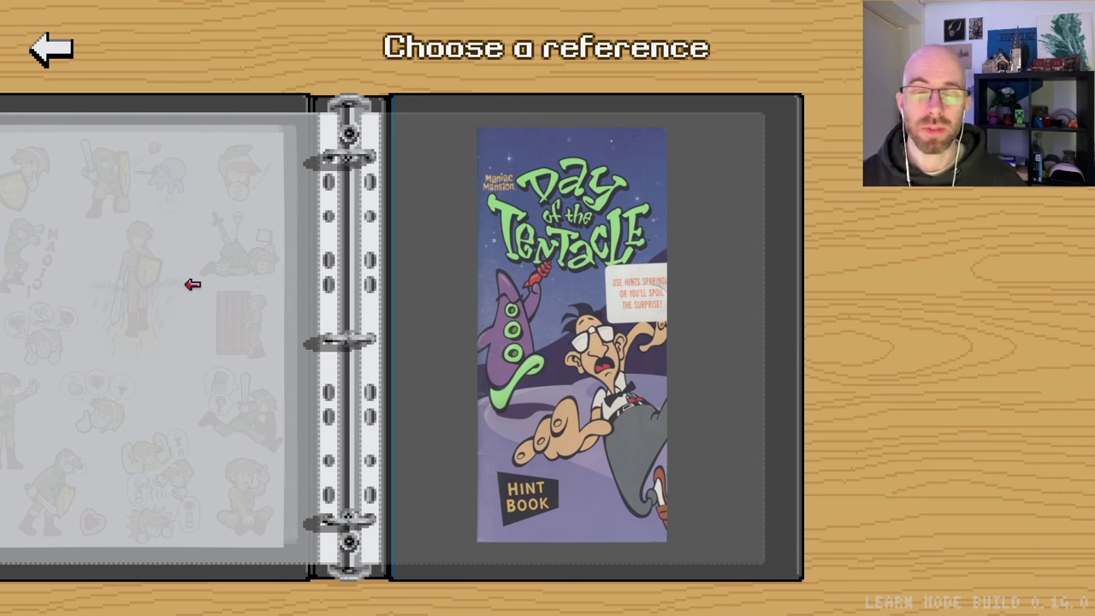
pyautogui.click(193, 284)
pyautogui.click(814, 283)
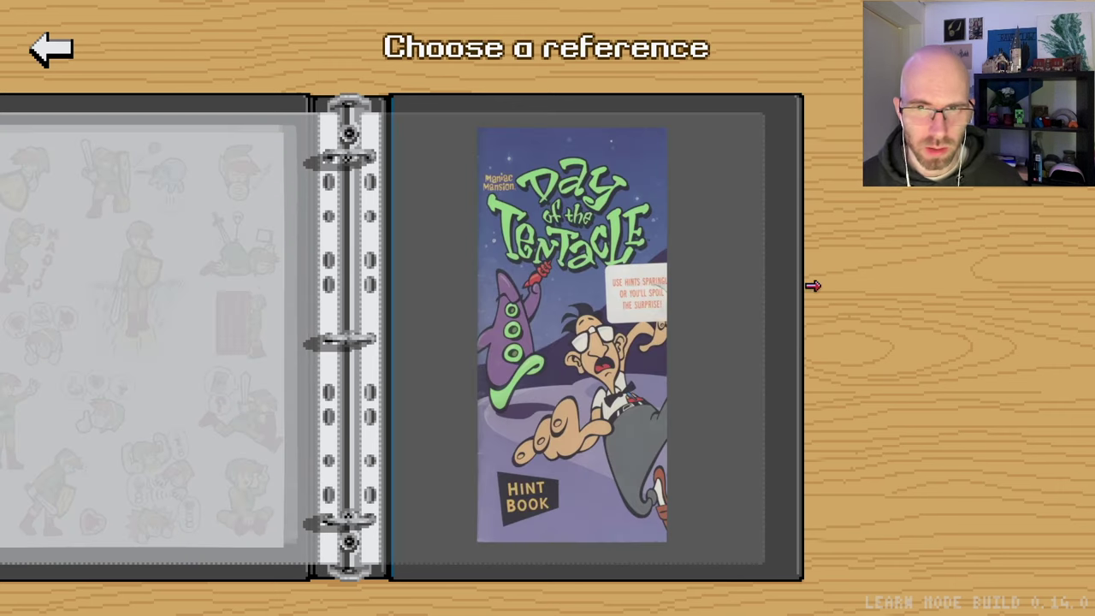
pyautogui.click(588, 234)
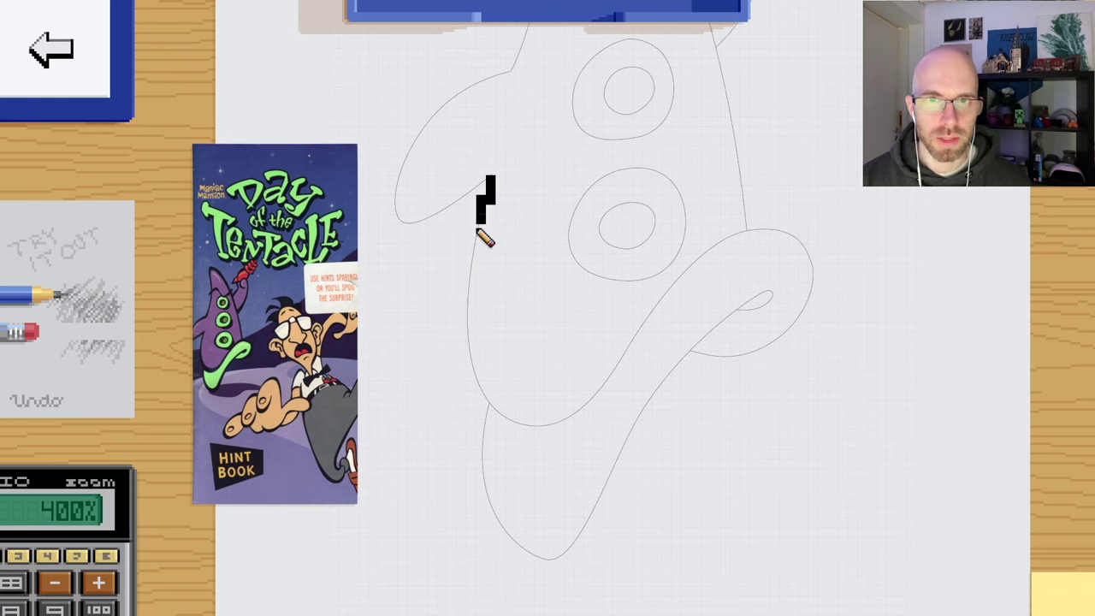
pyautogui.moveTo(479, 231)
pyautogui.mouseDown()
pyautogui.moveTo(471, 351)
pyautogui.moveTo(486, 401)
pyautogui.moveTo(514, 430)
pyautogui.mouseUp()
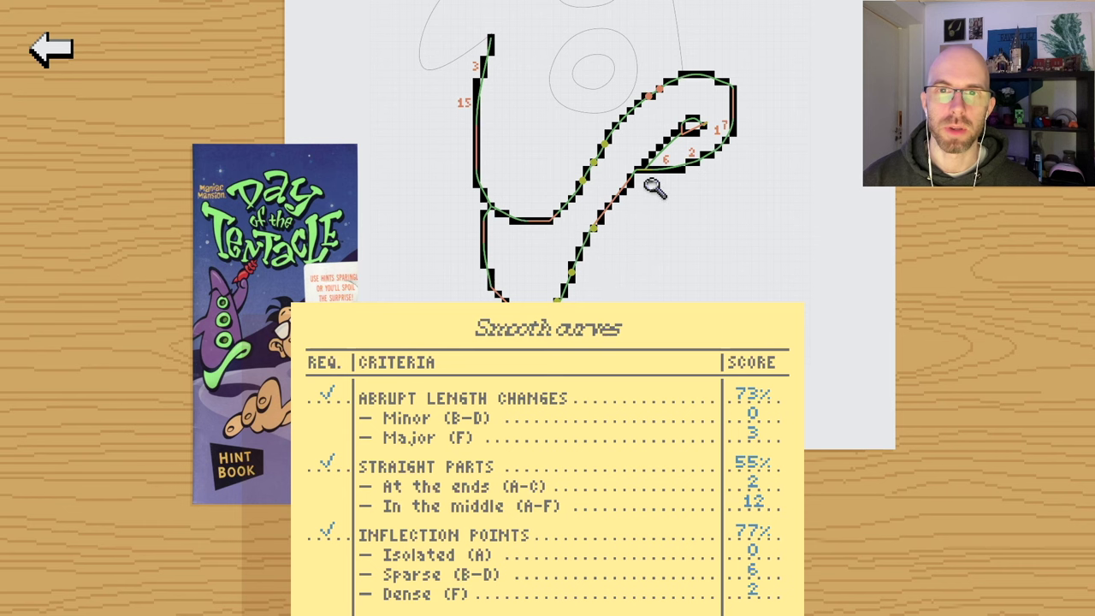
# - Dismiss the Smooth curves score, move the hint book to the right edge, and close the inner line's tip
pyautogui.click(838, 389)
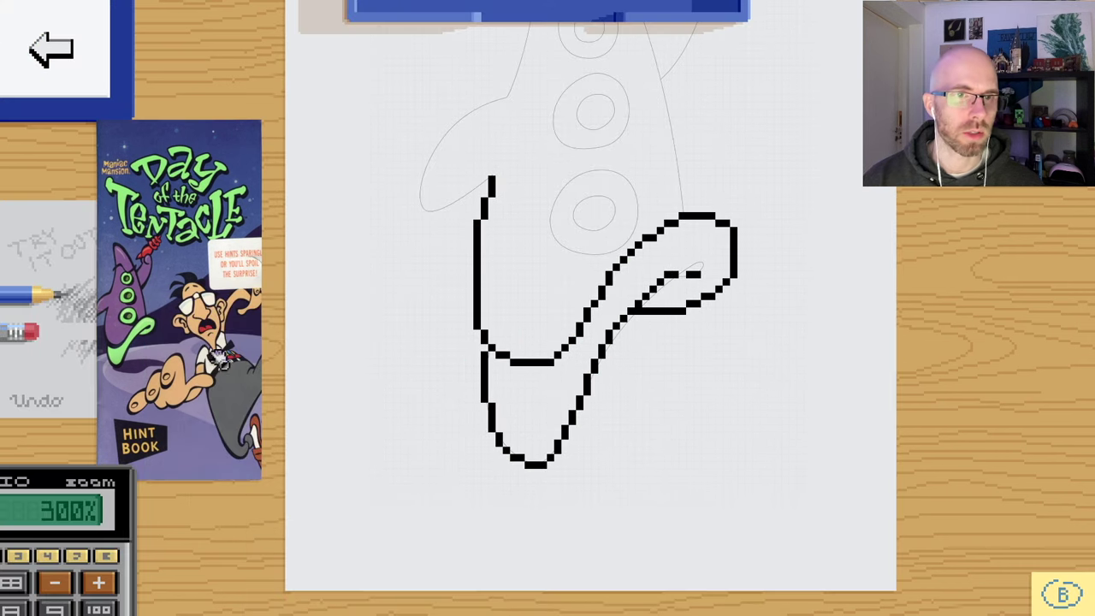
pyautogui.moveTo(247, 346); pyautogui.dragTo(989, 392)
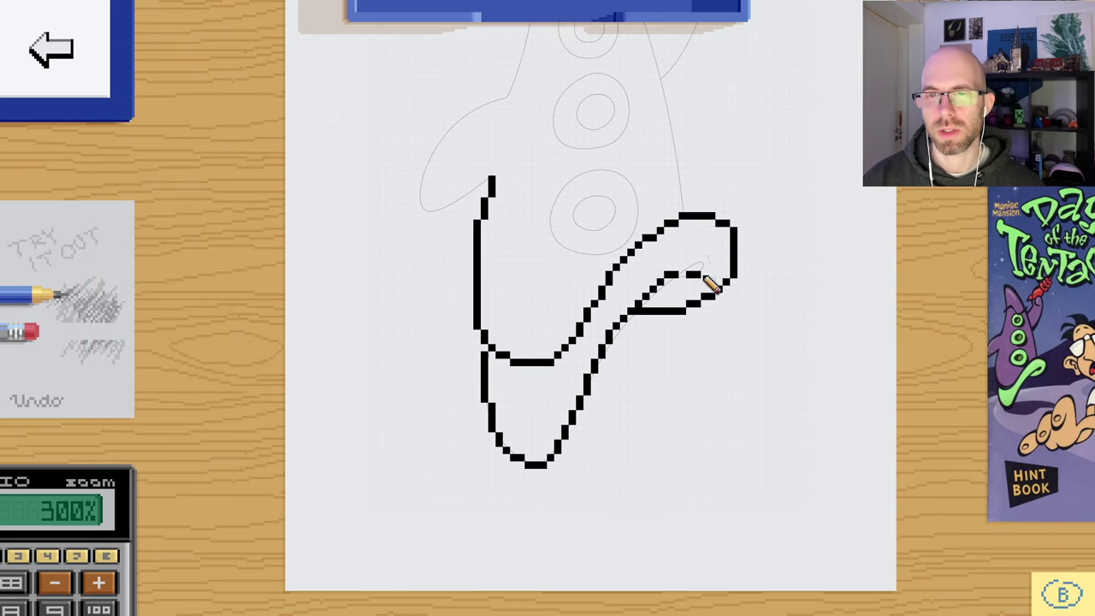
pyautogui.moveTo(934, 314)
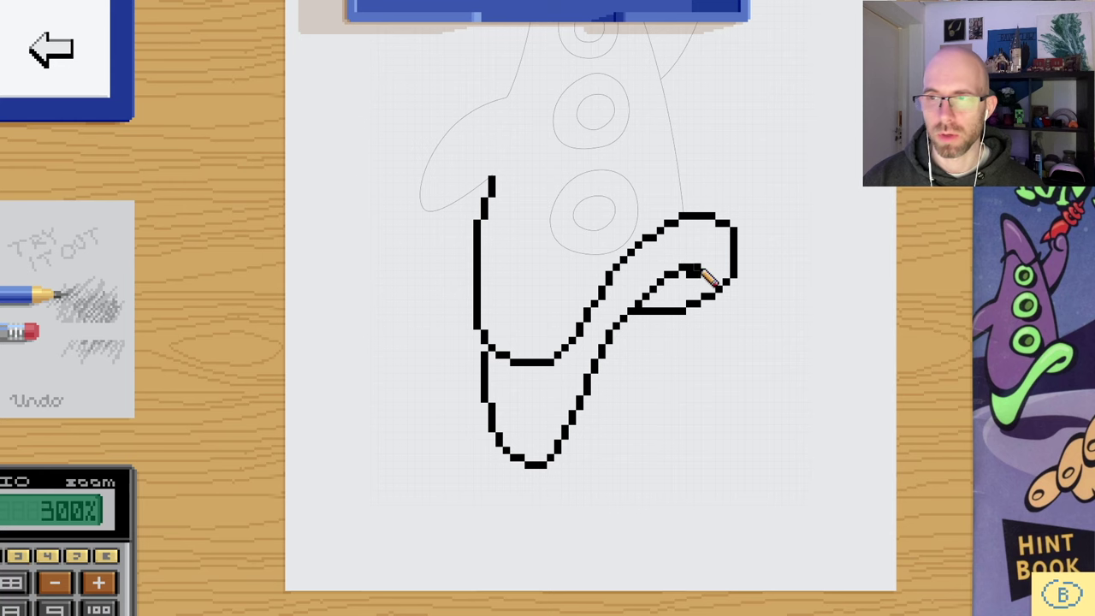
pyautogui.moveTo(684, 274); pyautogui.dragTo(702, 270)
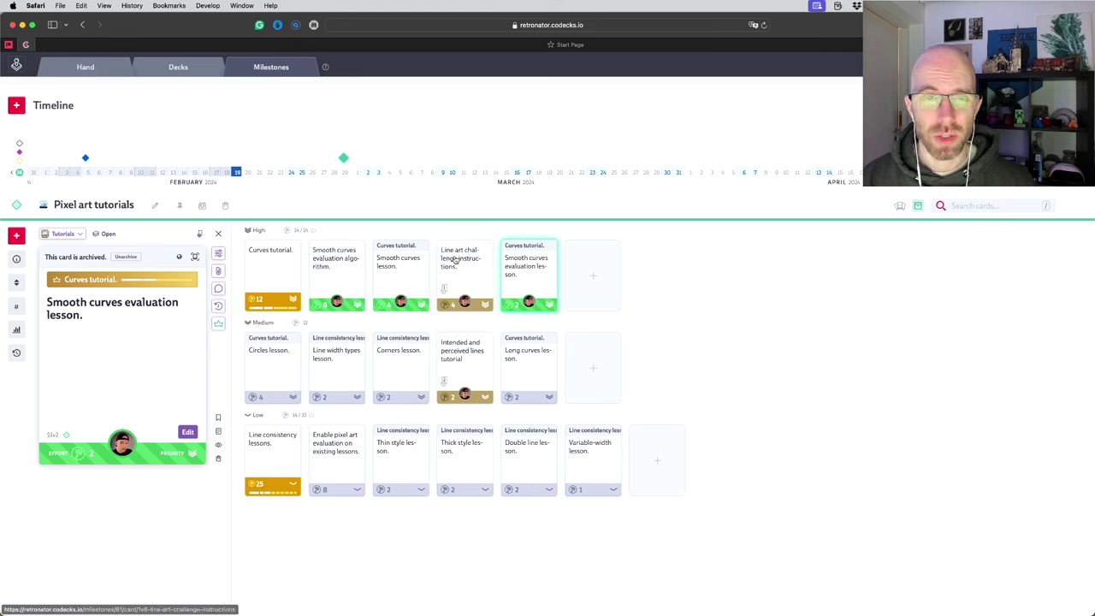
# - Read the Line art challenge instructions and Intended and perceived lines cards, then return to the game
pyautogui.click(454, 258)
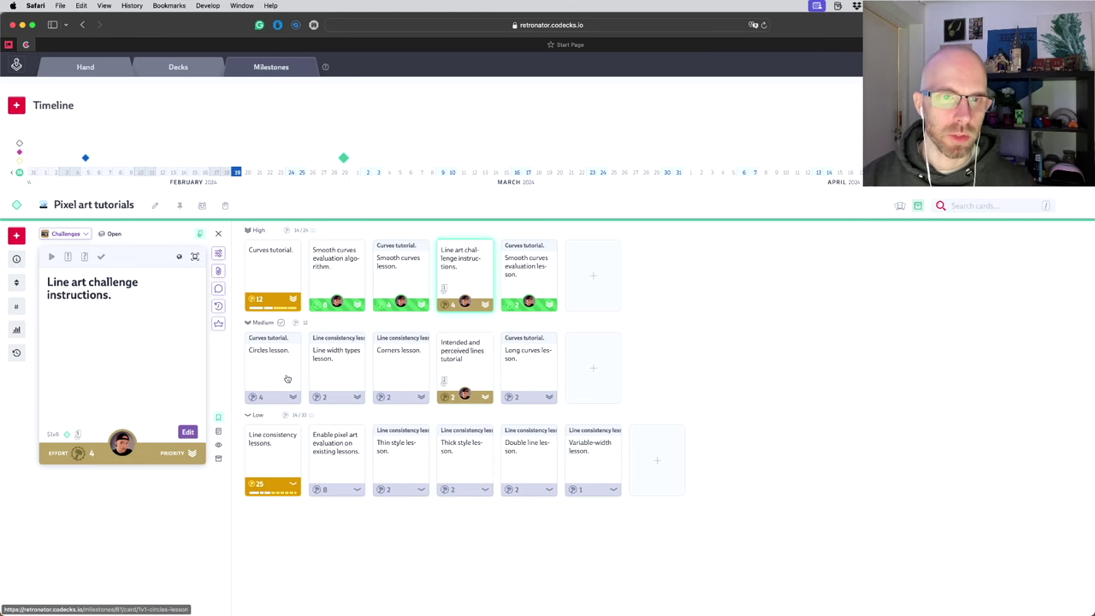
pyautogui.click(489, 367)
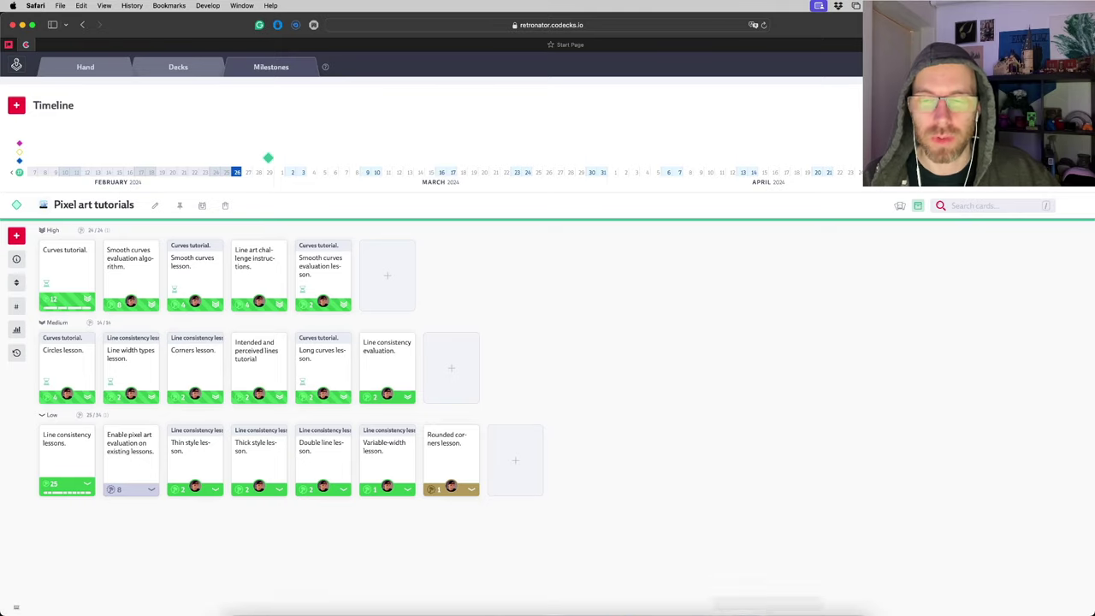
pyautogui.click(768, 592)
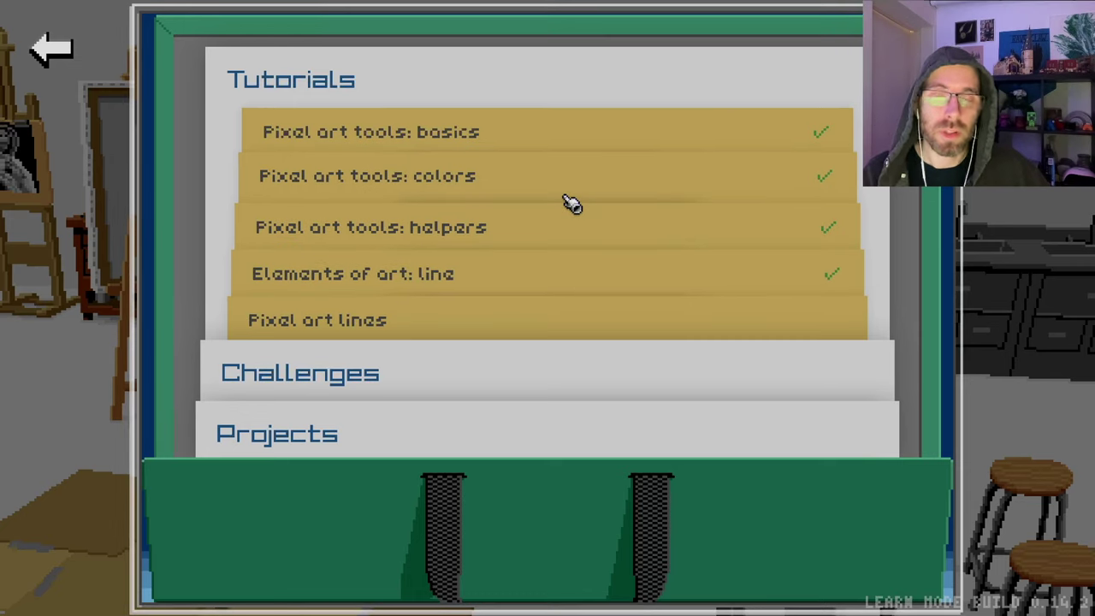
# - Start the Intended and Perceived Lines lesson from Pixel art lines and trace its curve guide
pyautogui.click(521, 329)
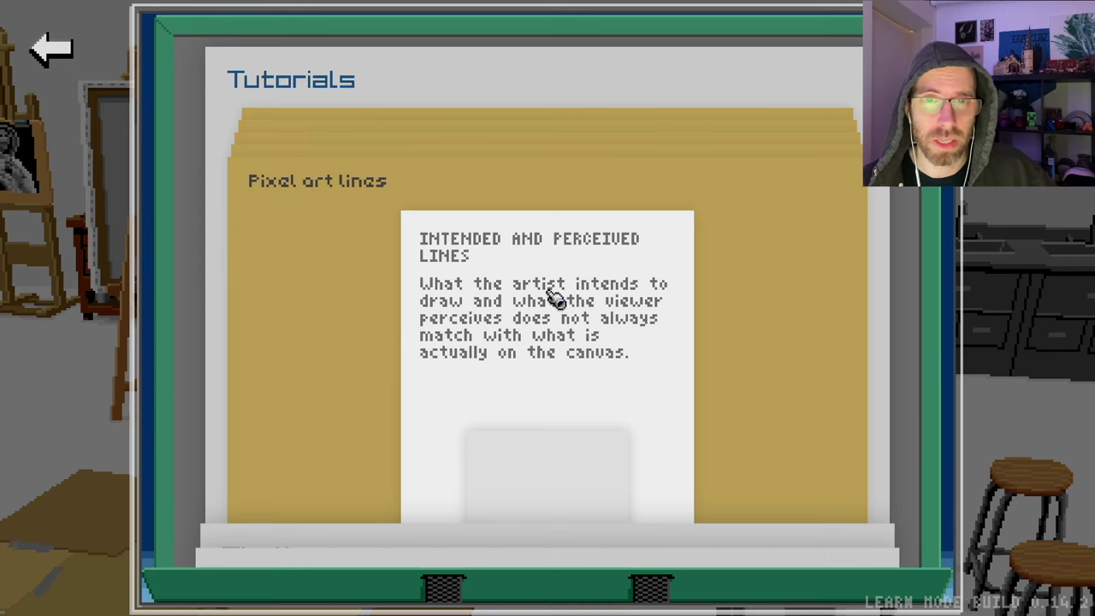
pyautogui.click(573, 459)
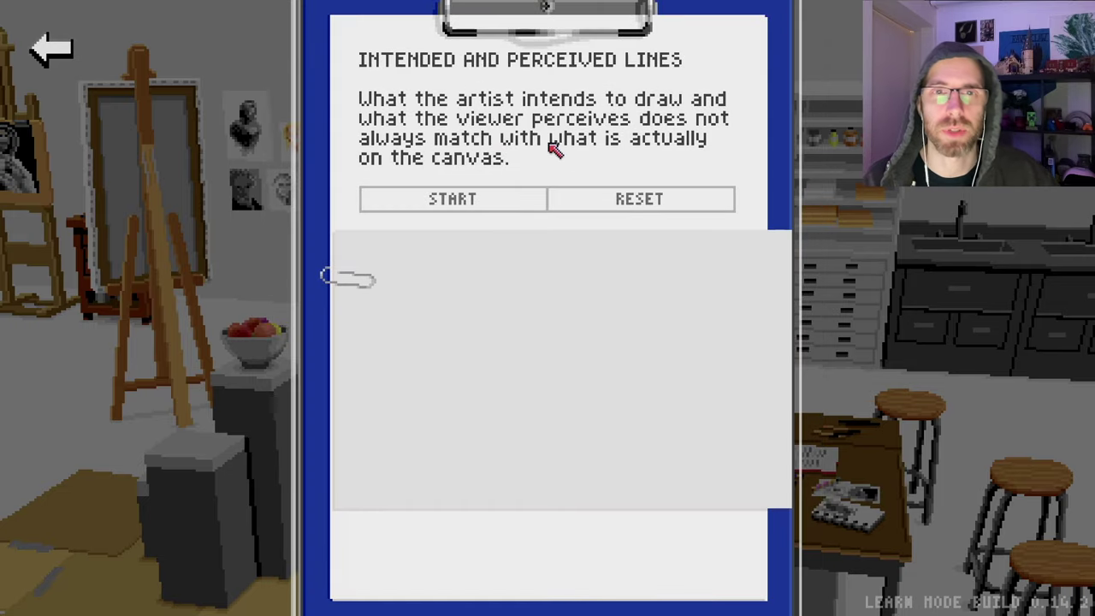
pyautogui.click(518, 206)
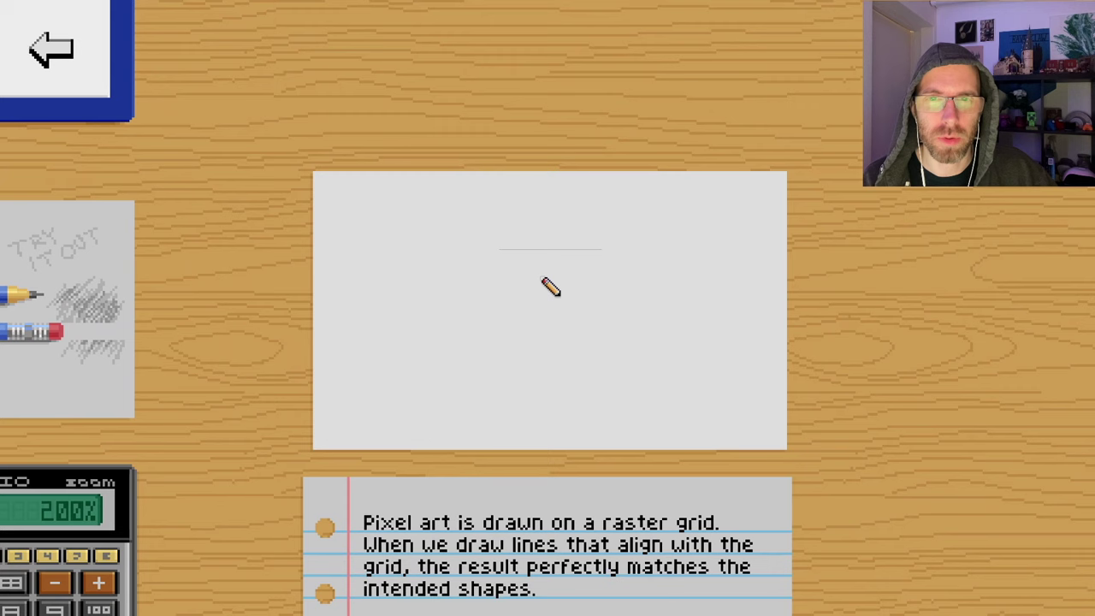
pyautogui.scroll(1, 550, 287)
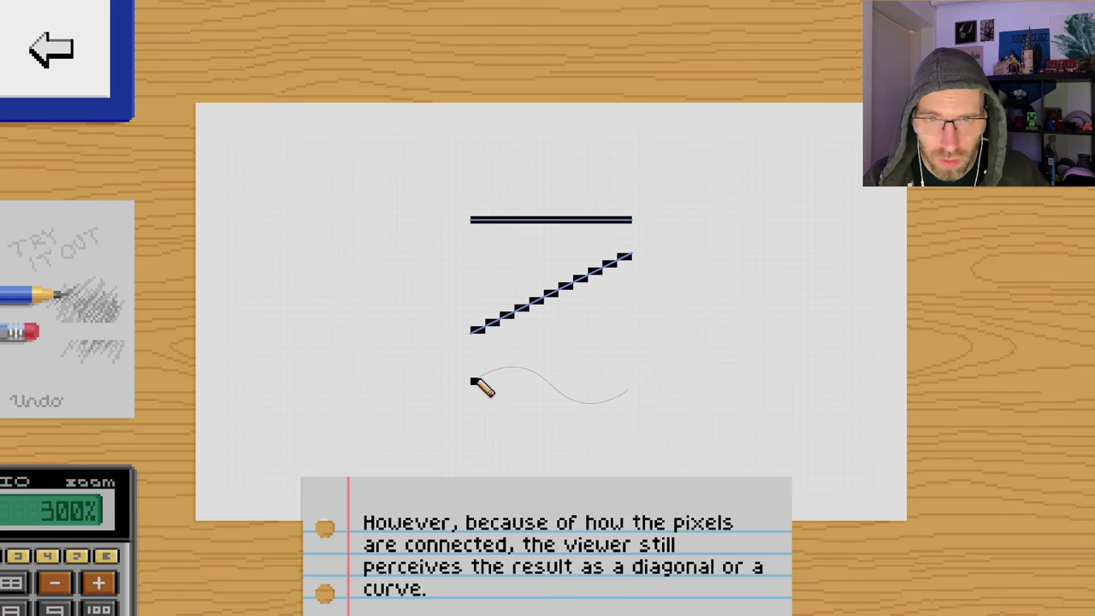
pyautogui.moveTo(487, 377)
pyautogui.mouseDown()
pyautogui.moveTo(529, 374)
pyautogui.moveTo(594, 403)
pyautogui.moveTo(630, 389)
pyautogui.mouseUp()
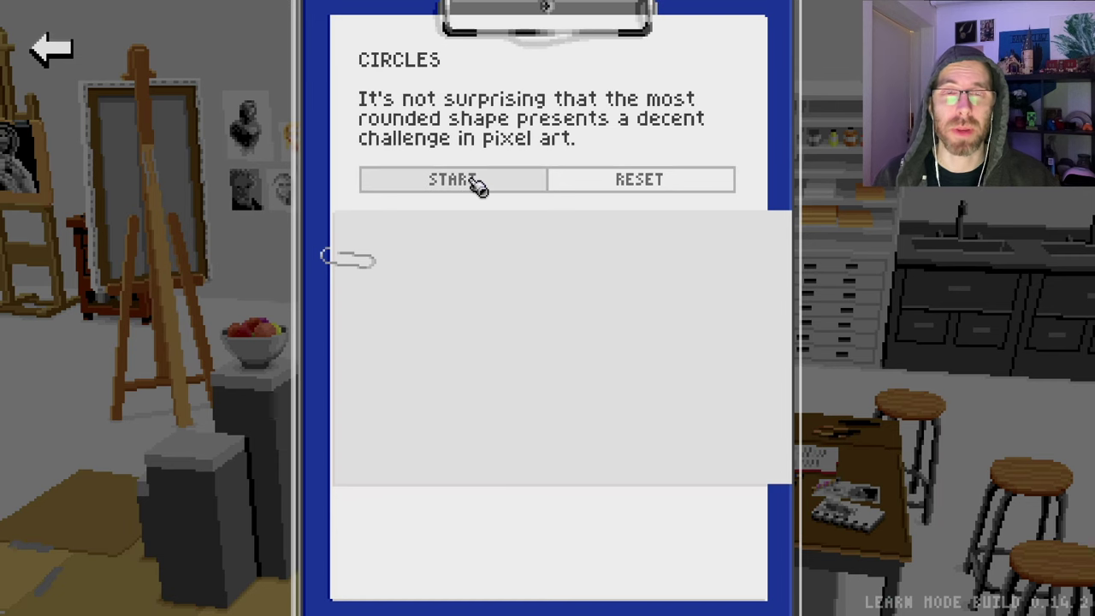
# - Start the Circles lesson, draw circles 1 and 2, and undo the stray scribbles
pyautogui.click(477, 186)
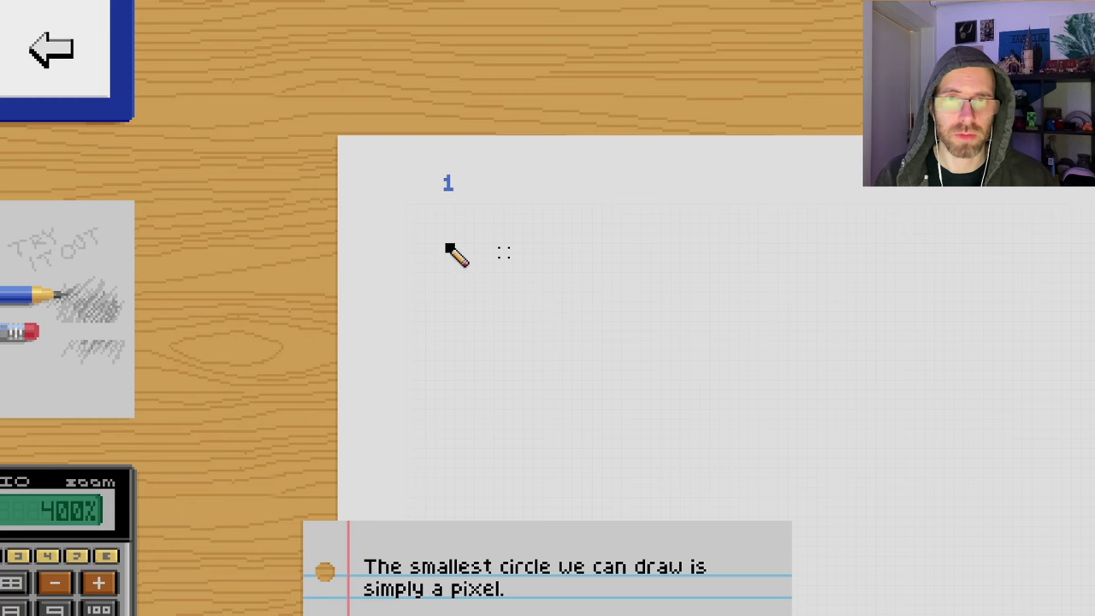
pyautogui.click(449, 248)
pyautogui.scroll(1, 504, 255)
pyautogui.moveTo(475, 217)
pyautogui.mouseDown()
pyautogui.moveTo(478, 231)
pyautogui.moveTo(488, 220)
pyautogui.mouseUp()
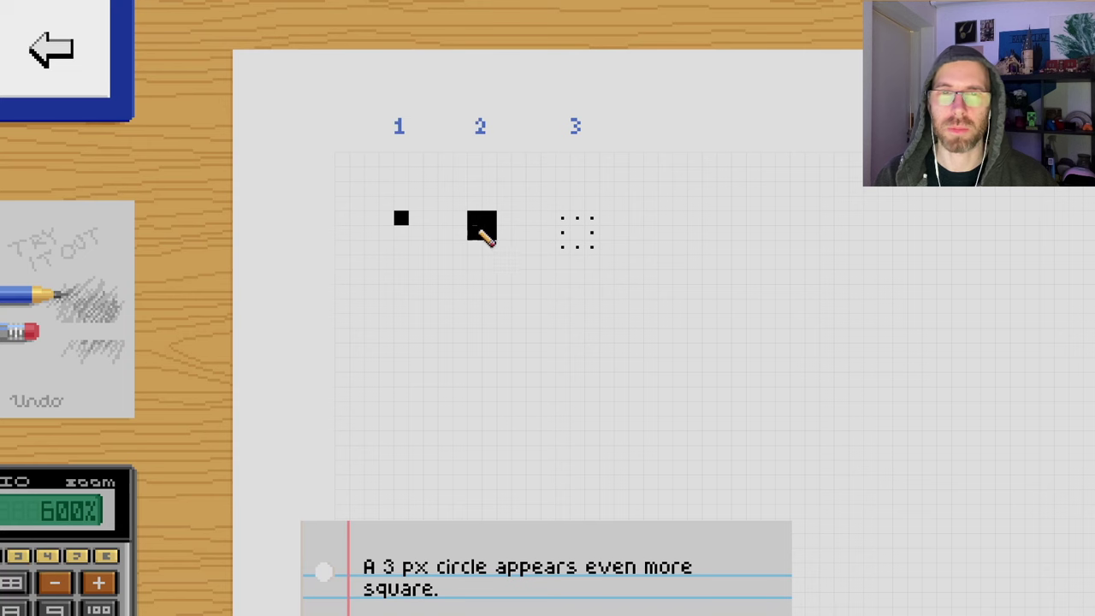
pyautogui.moveTo(436, 217)
pyautogui.mouseDown()
pyautogui.moveTo(488, 188)
pyautogui.moveTo(518, 197)
pyautogui.moveTo(511, 206)
pyautogui.moveTo(550, 225)
pyautogui.mouseUp()
pyautogui.moveTo(489, 183)
pyautogui.mouseDown()
pyautogui.moveTo(500, 160)
pyautogui.moveTo(564, 163)
pyautogui.moveTo(579, 178)
pyautogui.moveTo(567, 191)
pyautogui.moveTo(531, 190)
pyautogui.moveTo(588, 191)
pyautogui.moveTo(560, 215)
pyautogui.moveTo(531, 199)
pyautogui.moveTo(567, 203)
pyautogui.moveTo(622, 233)
pyautogui.moveTo(600, 190)
pyautogui.moveTo(643, 215)
pyautogui.mouseUp()
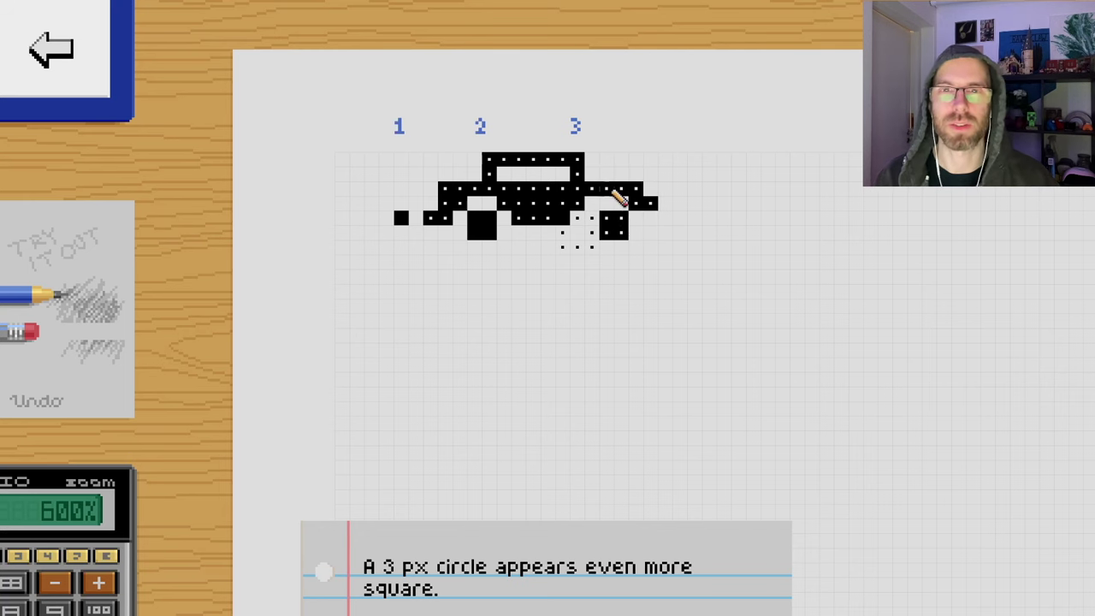
pyautogui.hotkey('ctrl', 'z')
pyautogui.hotkey('ctrl', 'z')
pyautogui.hotkey('ctrl', 'z')
pyautogui.hotkey('ctrl', 'z')
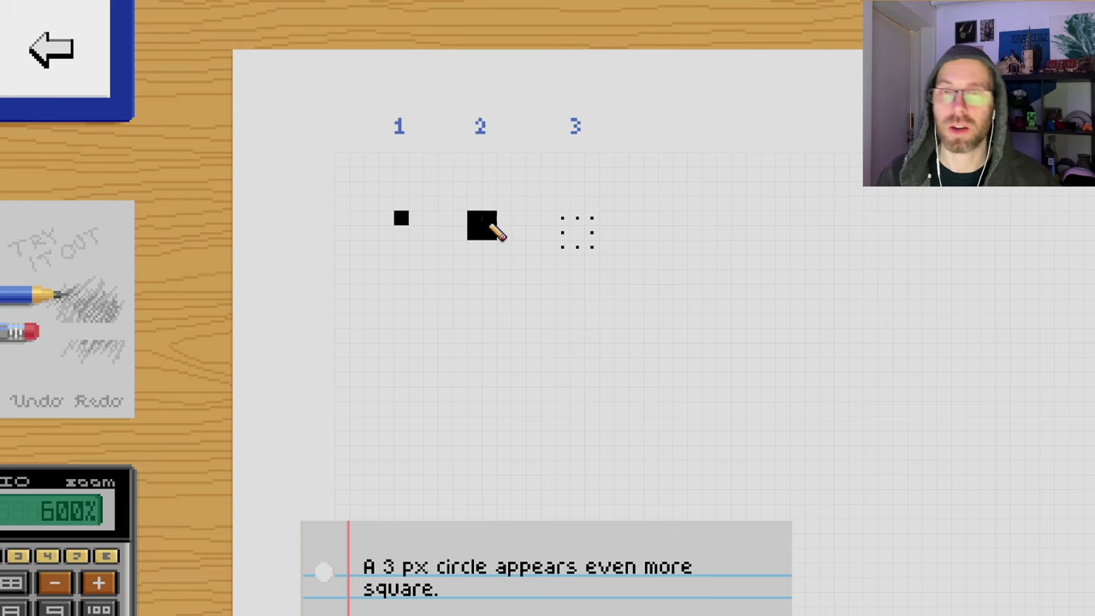
# - Advance the lesson and draw pixel circles 4, 5 and 6
pyautogui.click(539, 289)
pyautogui.moveTo(555, 303)
pyautogui.mouseDown()
pyautogui.moveTo(563, 293)
pyautogui.moveTo(552, 296)
pyautogui.mouseUp()
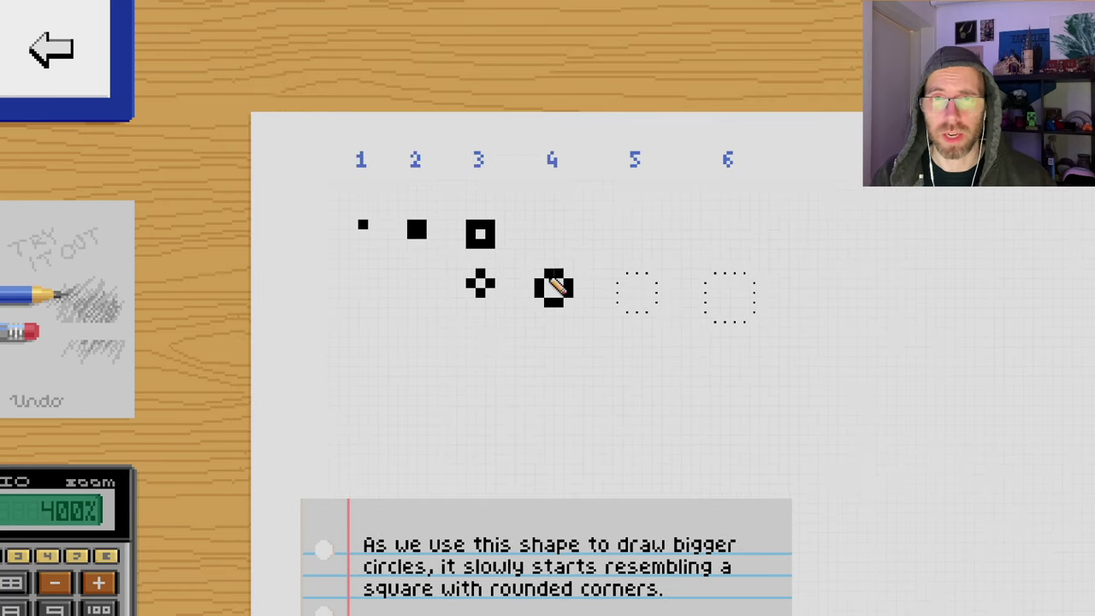
pyautogui.moveTo(615, 281)
pyautogui.mouseDown()
pyautogui.moveTo(627, 310)
pyautogui.moveTo(655, 308)
pyautogui.moveTo(660, 283)
pyautogui.moveTo(636, 277)
pyautogui.mouseUp()
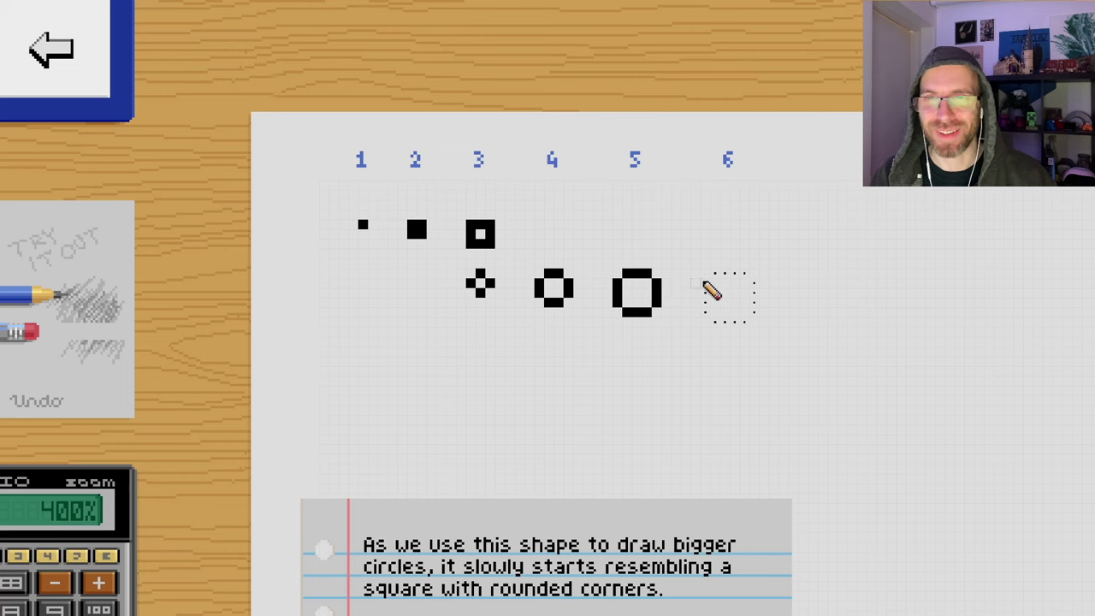
pyautogui.moveTo(706, 289); pyautogui.dragTo(705, 313)
pyautogui.moveTo(715, 275)
pyautogui.mouseDown()
pyautogui.moveTo(756, 284)
pyautogui.moveTo(746, 323)
pyautogui.moveTo(712, 323)
pyautogui.mouseUp()
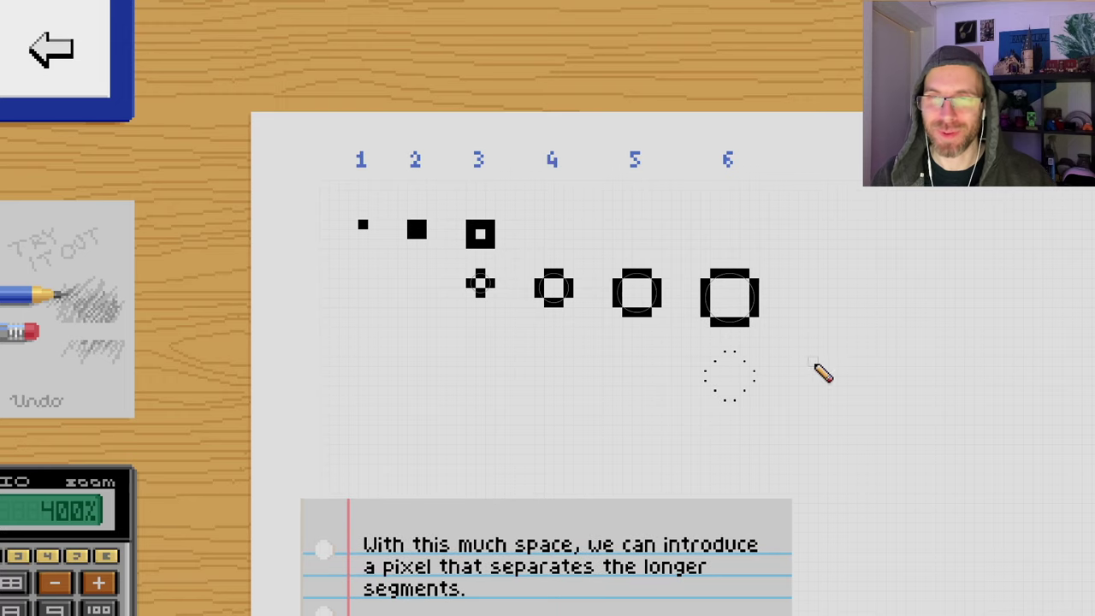